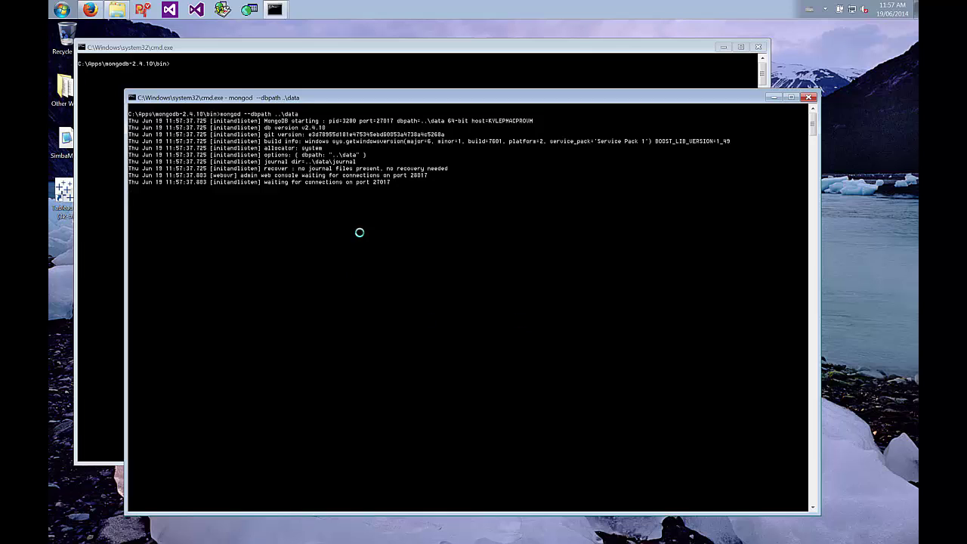
# Start the mongo shell from the second command window and list the available databases
pyautogui.click(432, 78)
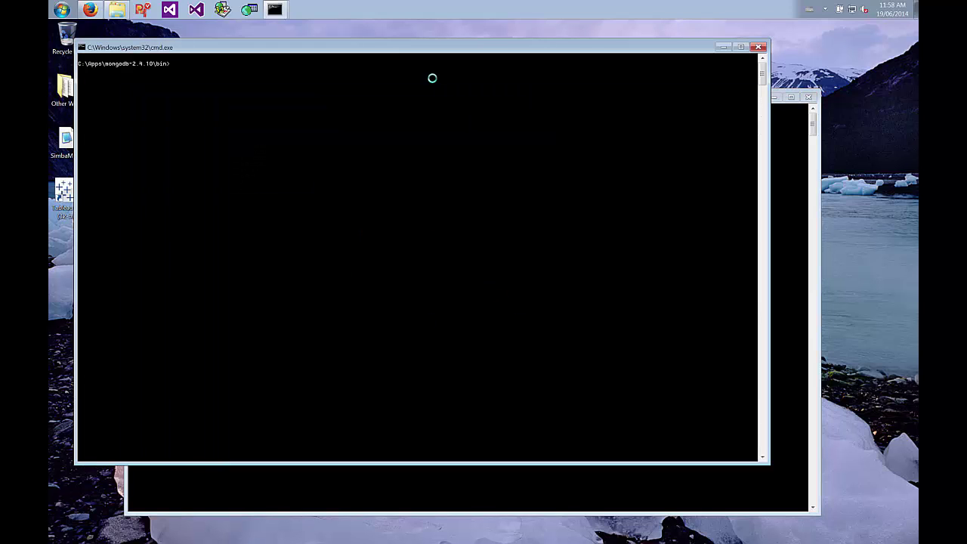
pyautogui.write('mongo')
pyautogui.press('Return')
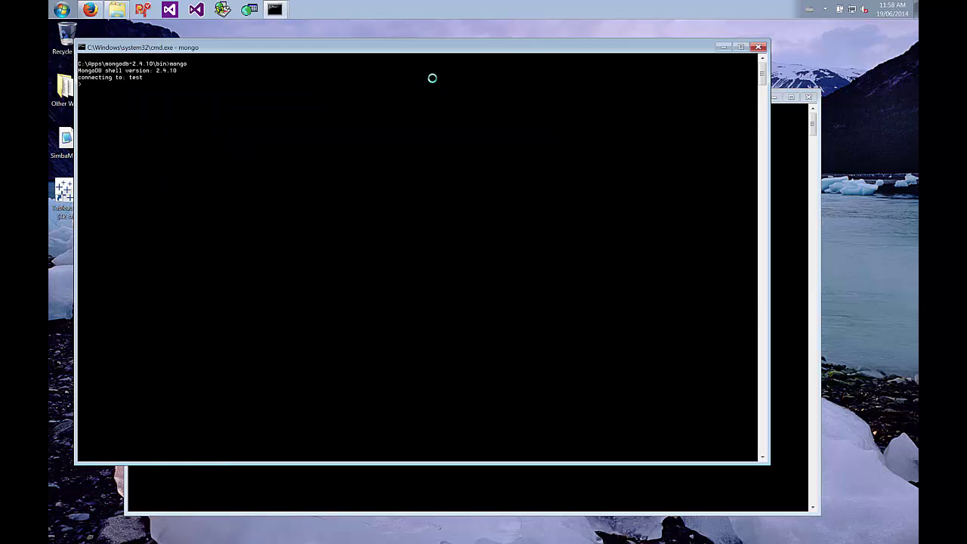
pyautogui.write('show dbs')
pyautogui.press('Return')
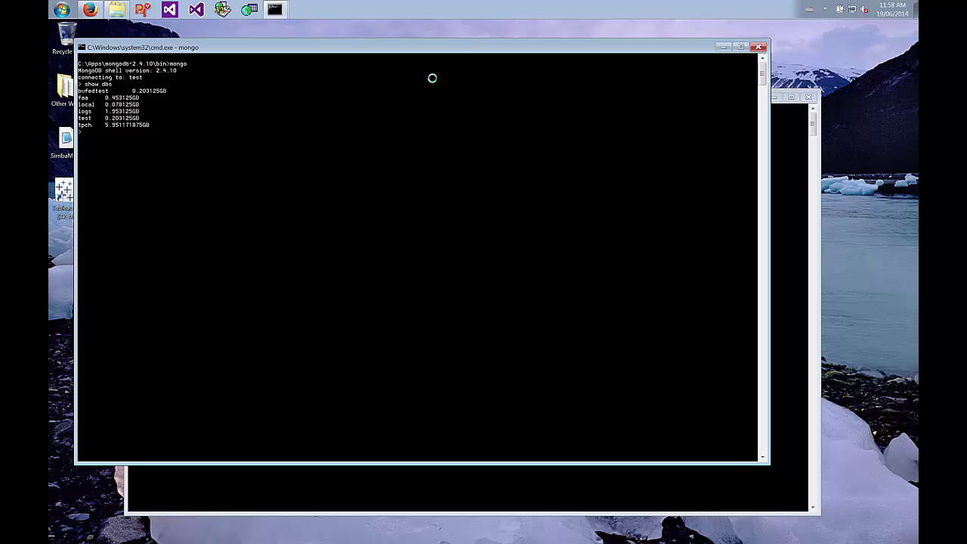
# Switch to the tpch database, list its collections and show the parts documents with db.parts.find()
pyautogui.write('use tpch')
pyautogui.press('Return')
pyautogui.write('show collections')
pyautogui.press('Return')
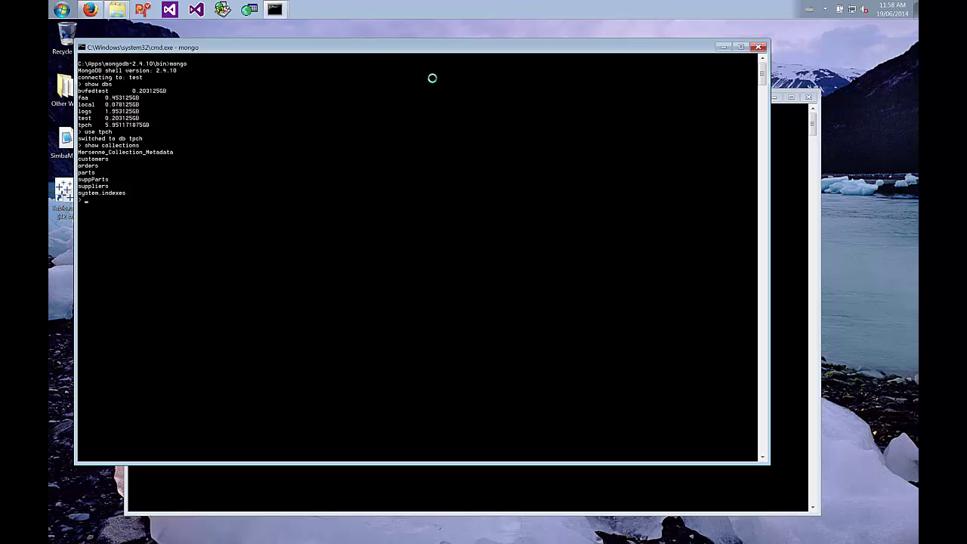
pyautogui.write('db.parts.find(')
pyautogui.press('Return')
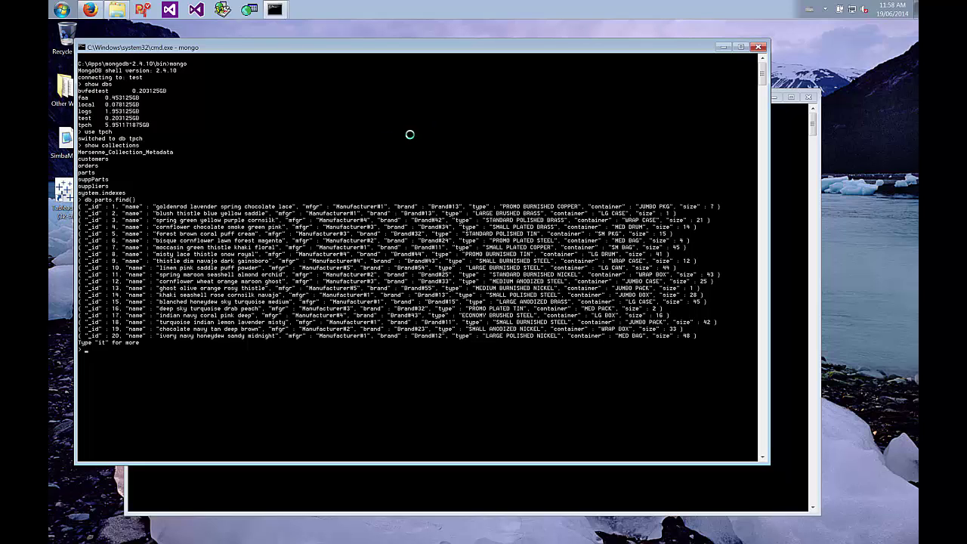
# Switch to Firefox and go from the Simba home page to the MongoDB connector product page
pyautogui.click(90, 9)
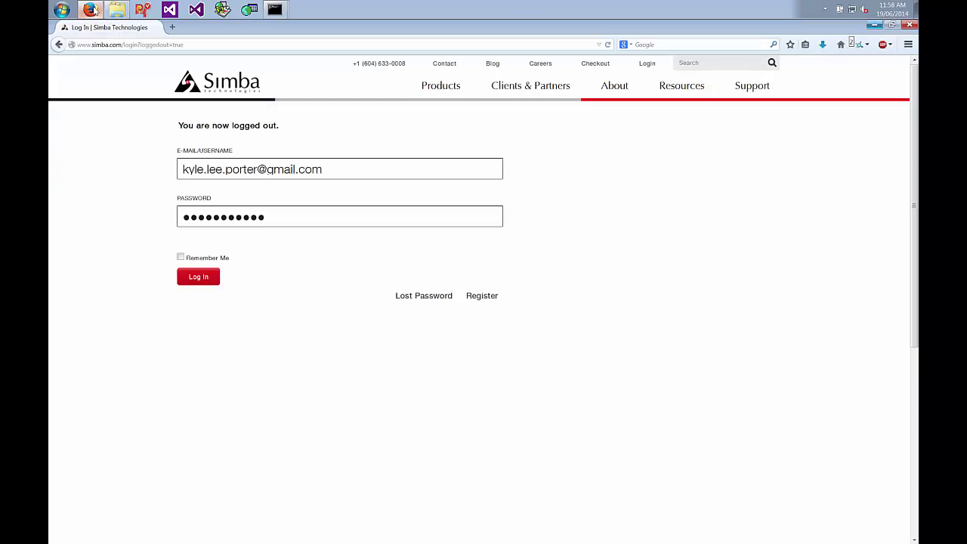
pyautogui.click(244, 83)
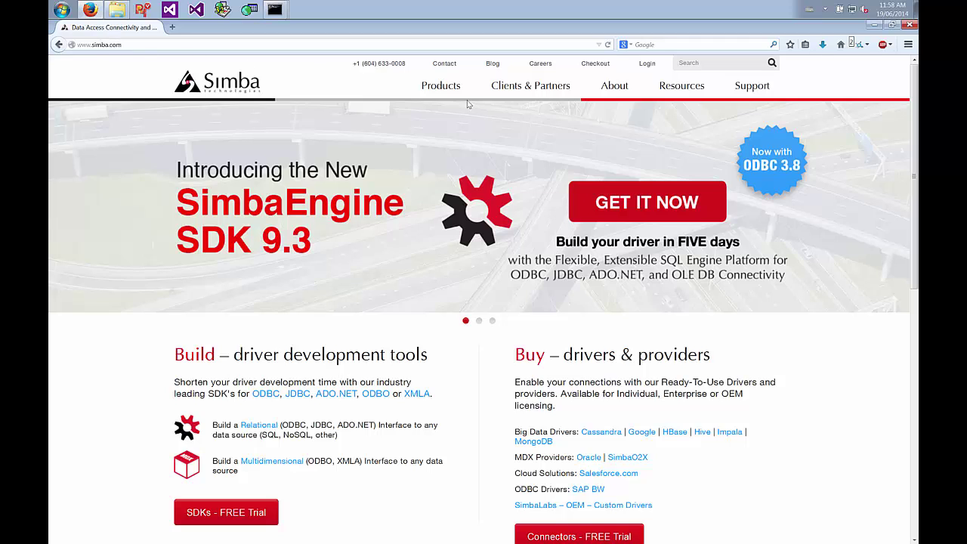
pyautogui.moveTo(456, 90)
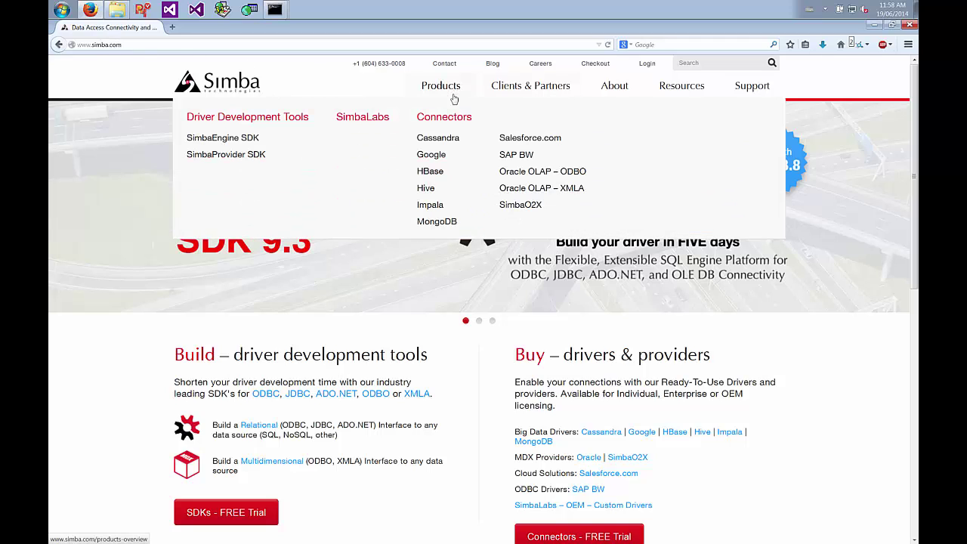
pyautogui.click(438, 222)
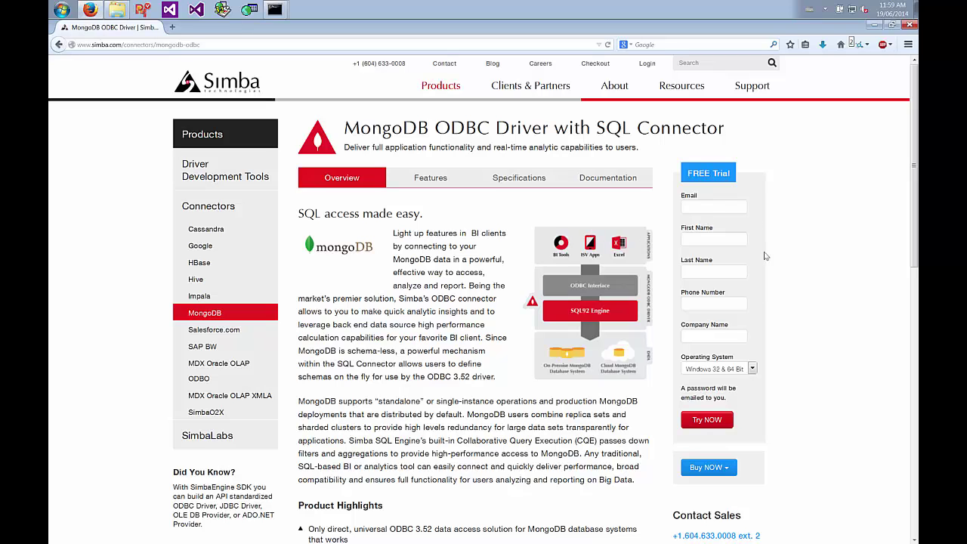
# Check the operating systems offered for the free trial and view the MongoDB ODBC driver's product documentation
pyautogui.click(717, 368)
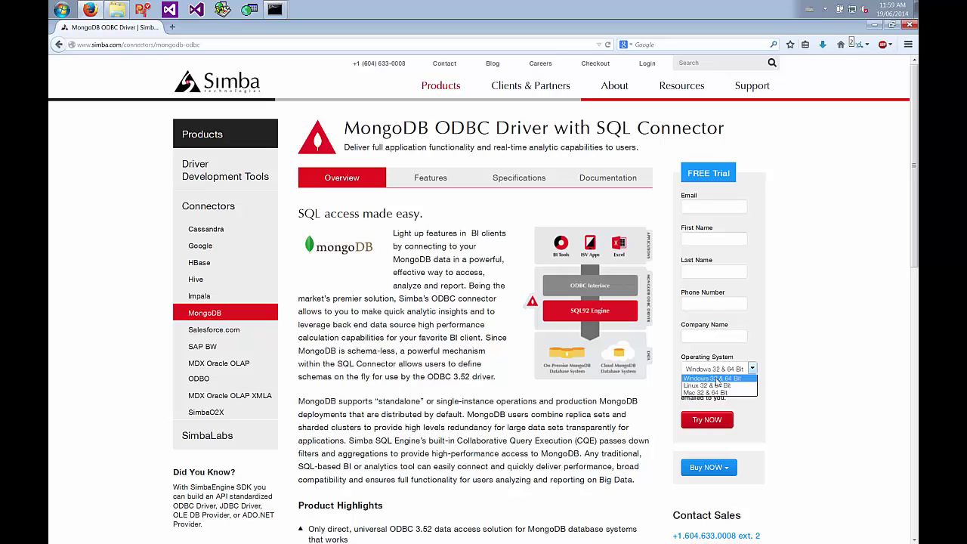
pyautogui.click(708, 117)
pyautogui.click(591, 184)
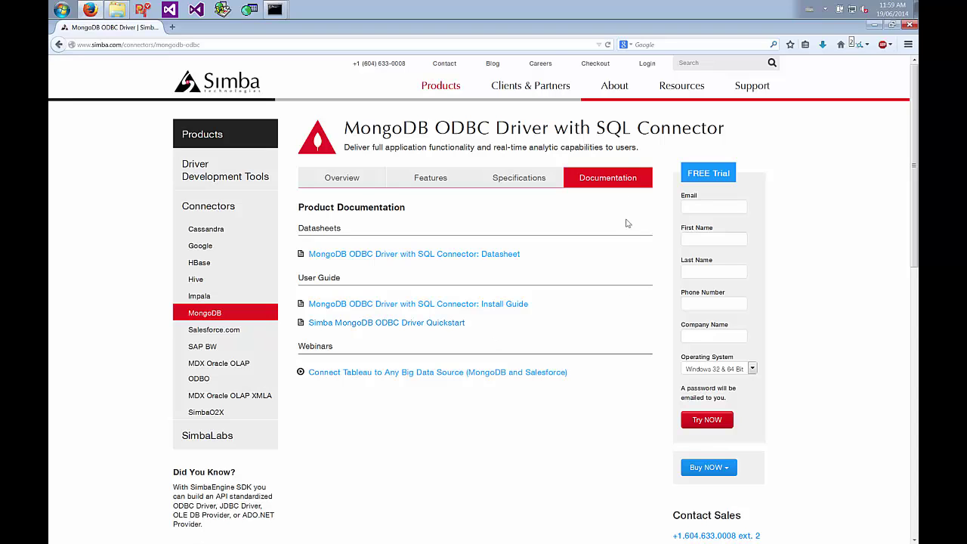
# Log in to the Simba customer portal with the prefilled credentials and request the Windows 32 & 64 Bit free trial of the MongoDB ODBC Driver
pyautogui.click(647, 64)
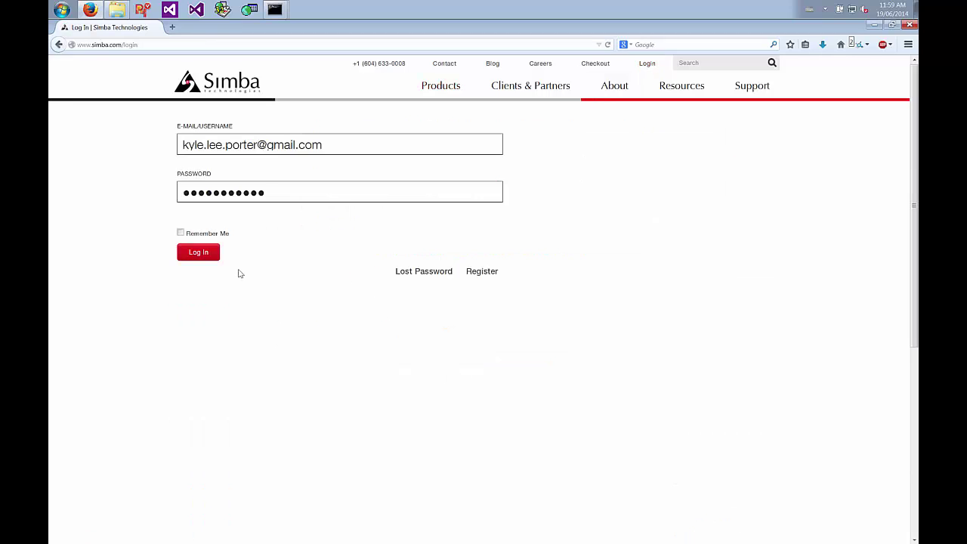
pyautogui.click(212, 255)
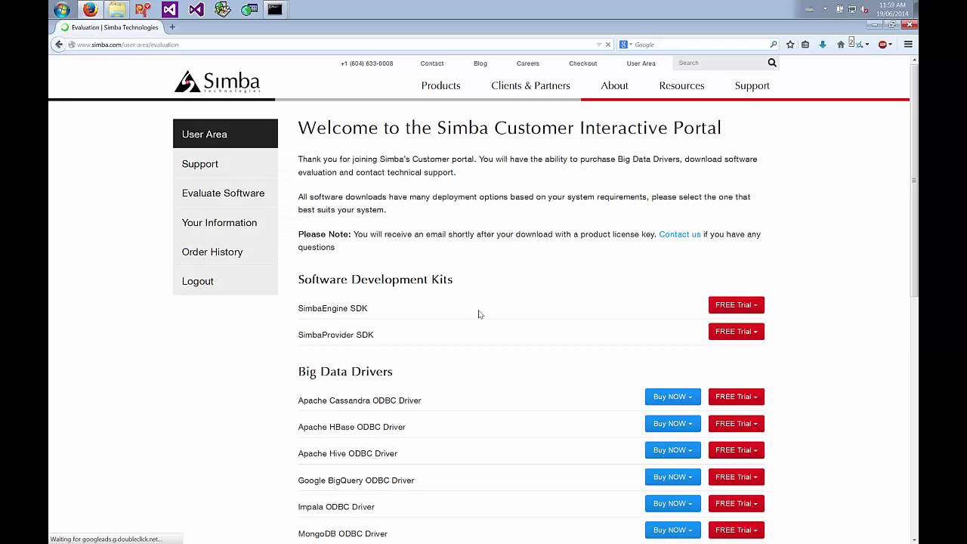
pyautogui.scroll(-4, 529, 344)
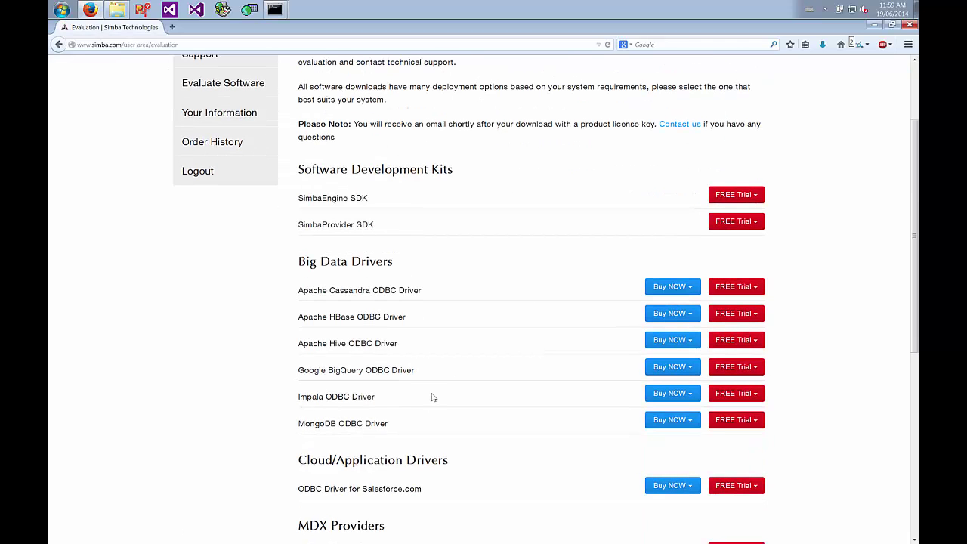
pyautogui.click(724, 421)
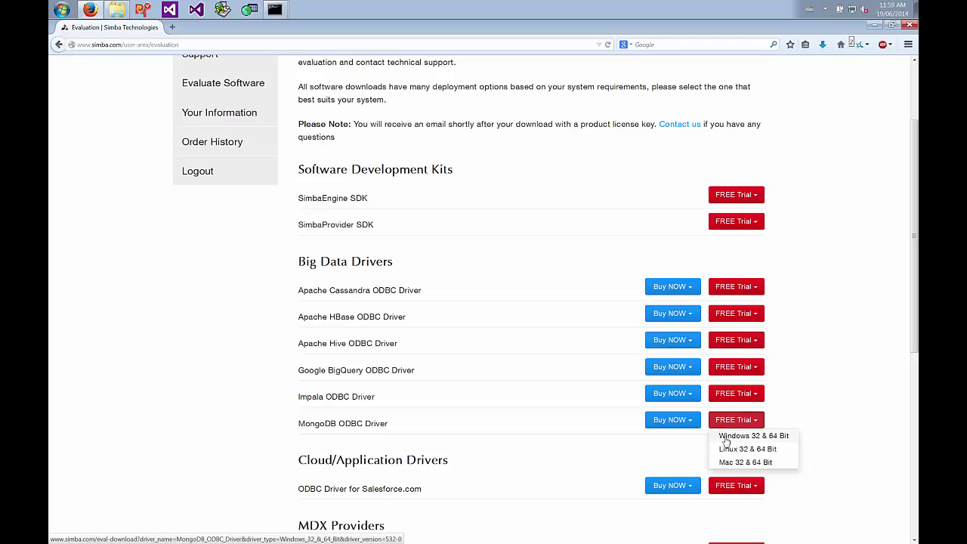
pyautogui.click(725, 441)
pyautogui.click(726, 438)
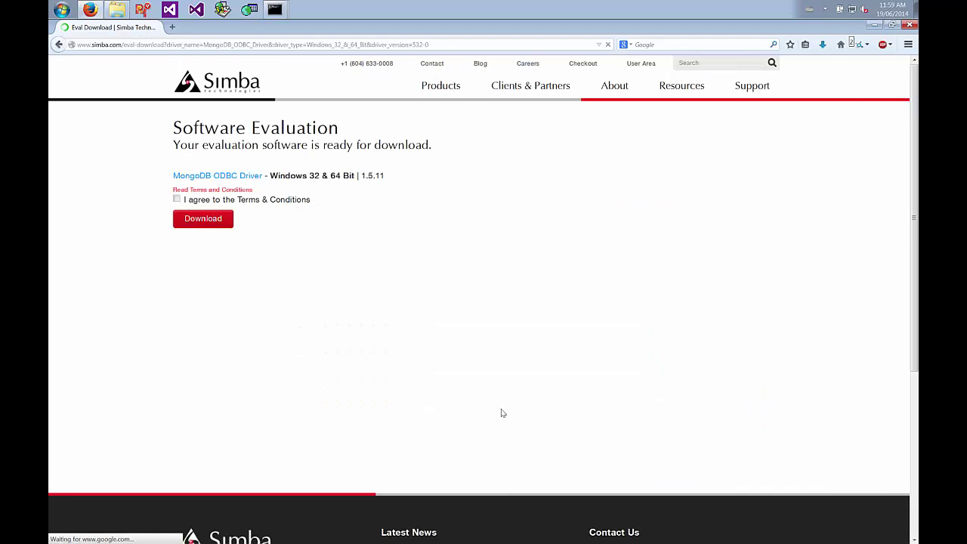
# Agree to the Terms & Conditions and download the driver archive SimbaMongoDBODBC_Windows-1.5.11.zip, saving the file
pyautogui.click(176, 199)
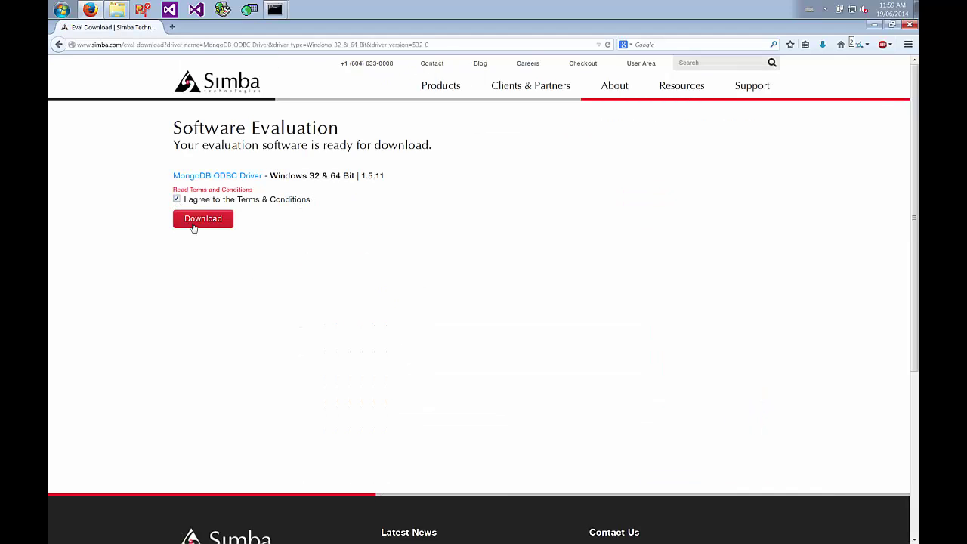
pyautogui.click(201, 218)
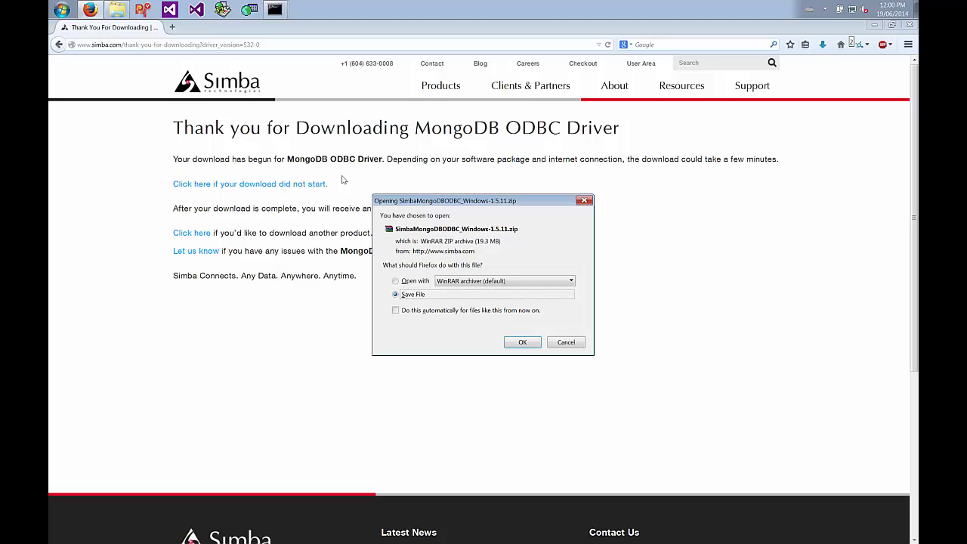
pyautogui.click(524, 342)
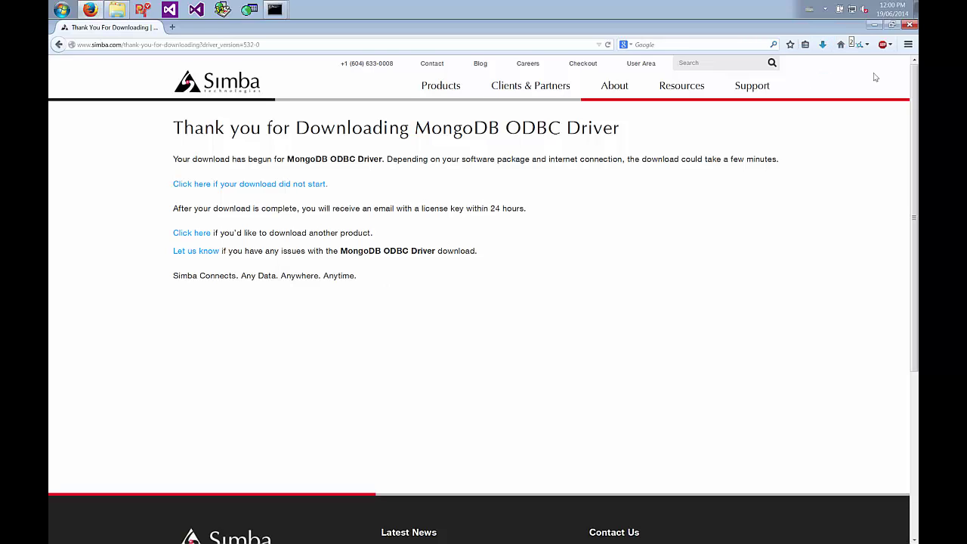
# Minimize the browser and both command windows to reveal the desktop
pyautogui.click(874, 26)
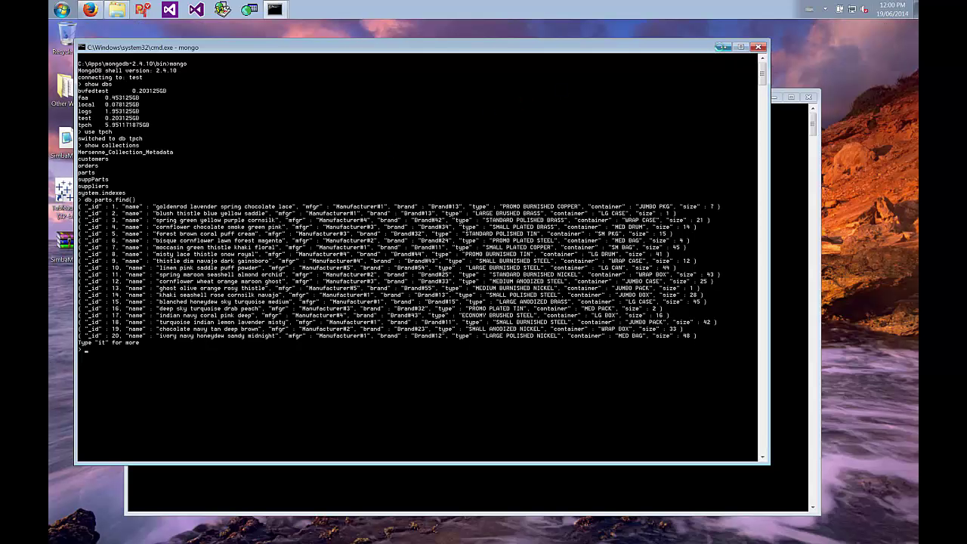
pyautogui.click(723, 46)
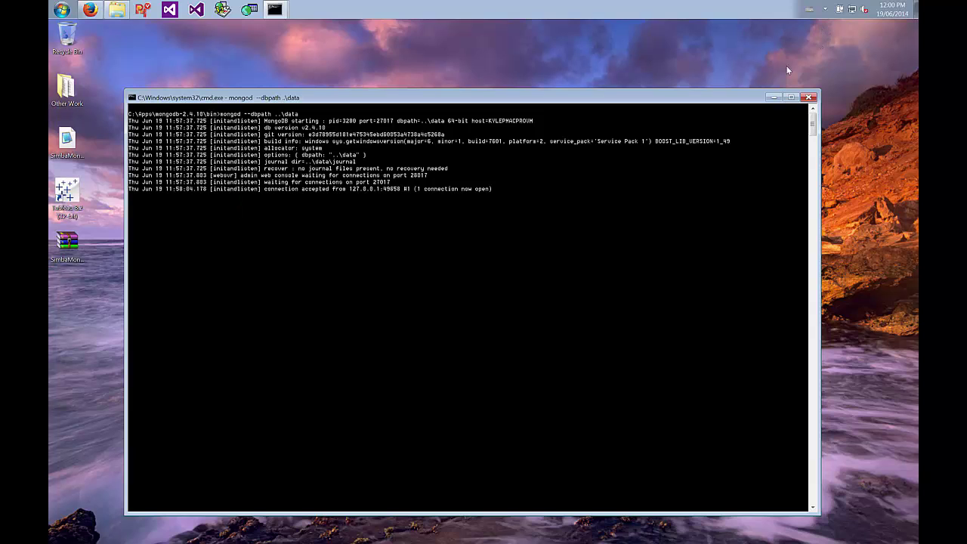
pyautogui.click(774, 97)
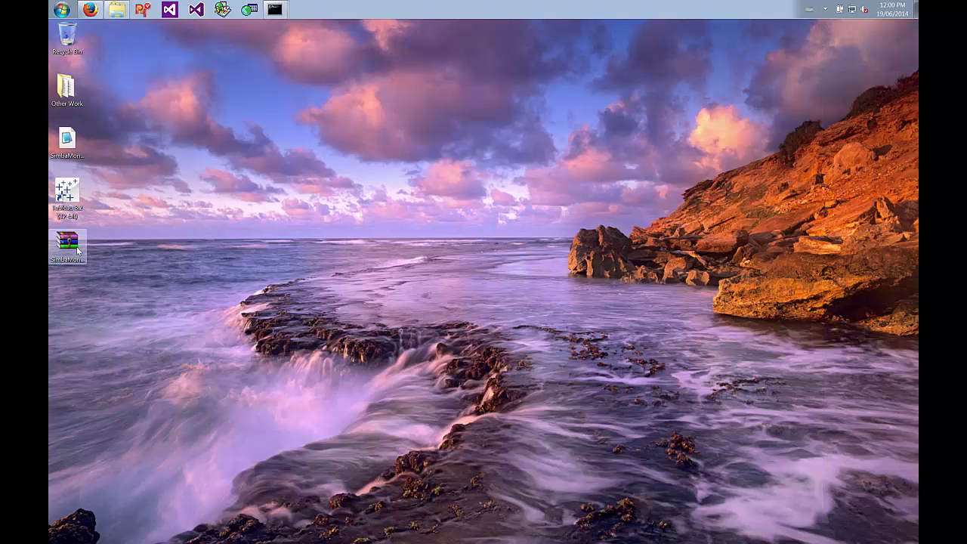
# Extract the downloaded zip archive on the desktop into its own folder SimbaMongoDBODBC_Windows-1.5.11 and open that folder
pyautogui.rightClick(71, 245)
pyautogui.click(126, 291)
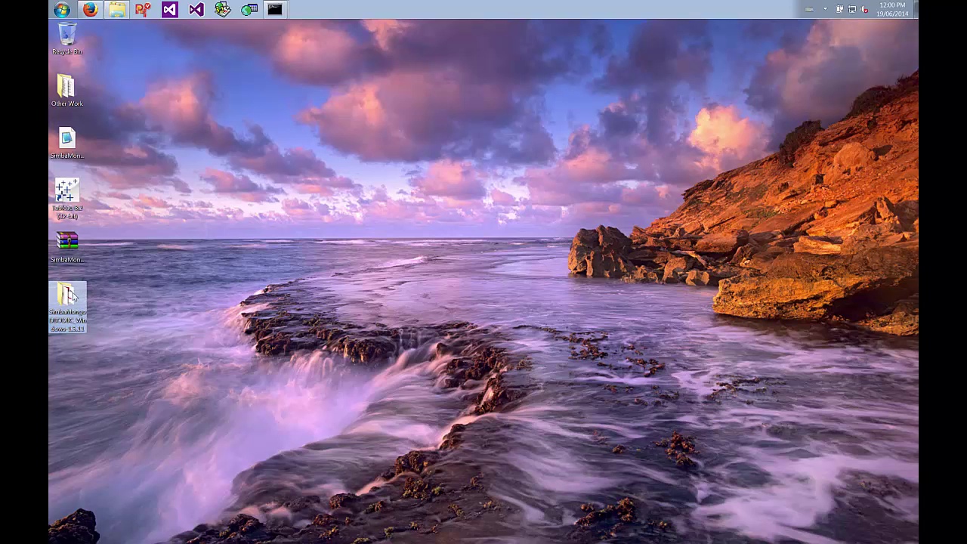
pyautogui.doubleClick(73, 294)
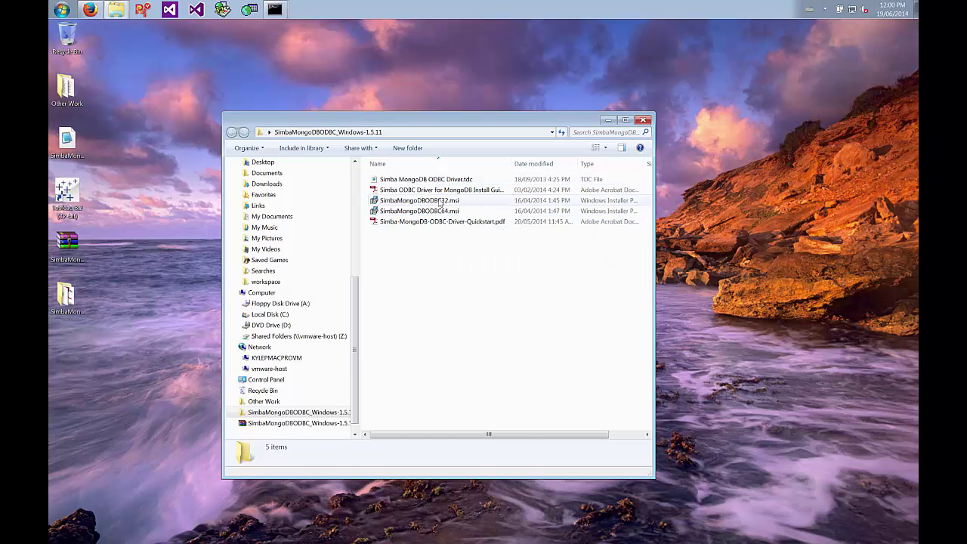
# Run SimbaMongoDBODBC32.msi and complete the setup wizard to install the 32-bit Simba MongoDB ODBC Driver
pyautogui.click(439, 202)
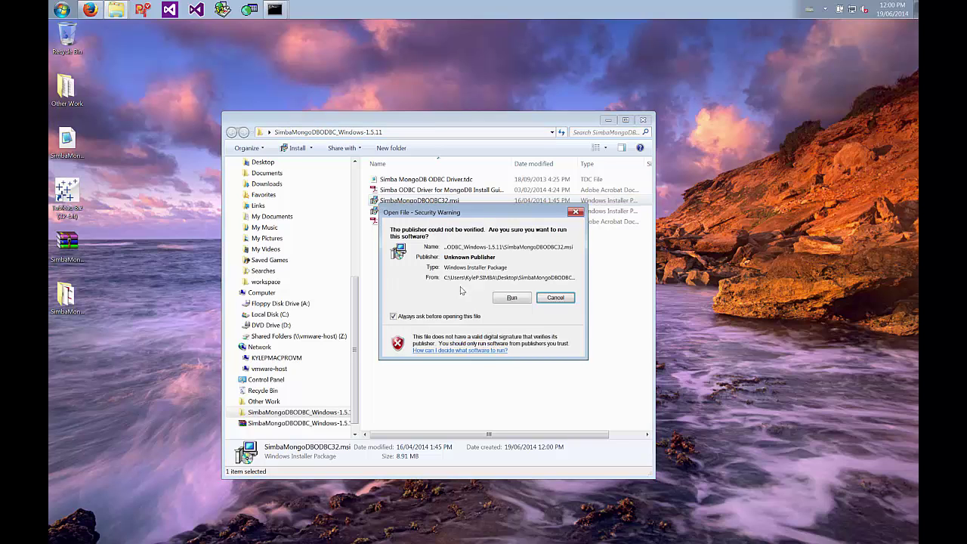
pyautogui.click(503, 297)
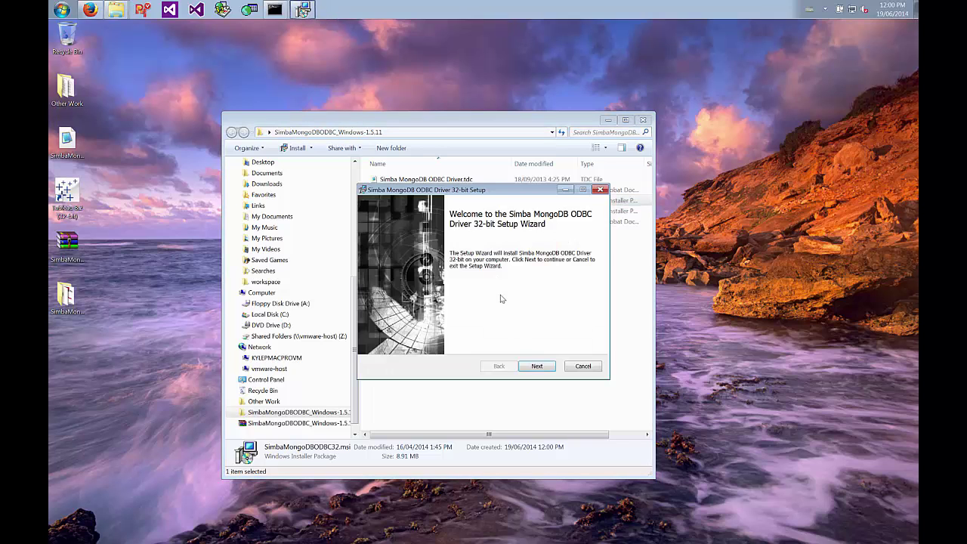
pyautogui.click(538, 366)
pyautogui.click(480, 343)
pyautogui.click(536, 366)
pyautogui.click(537, 367)
pyautogui.click(538, 366)
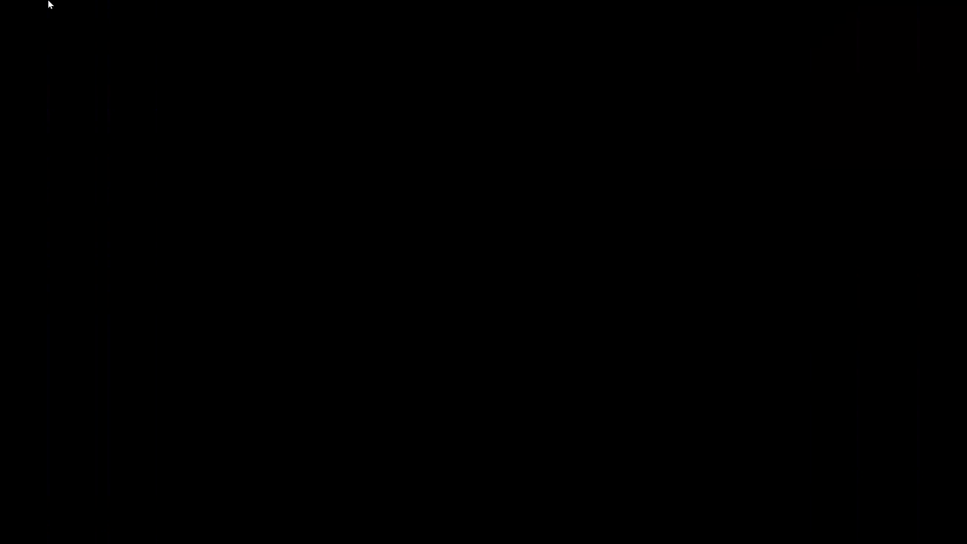
pyautogui.click(529, 304)
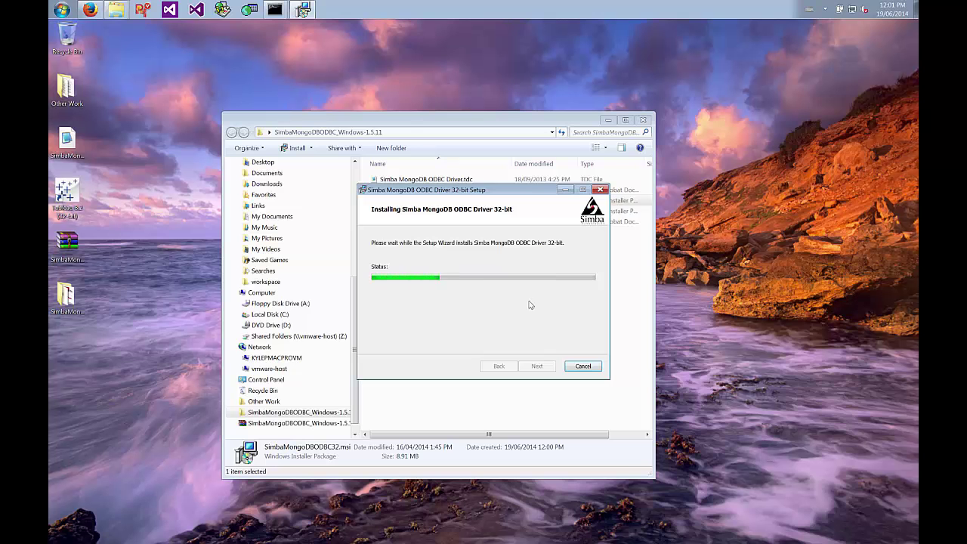
pyautogui.click(533, 366)
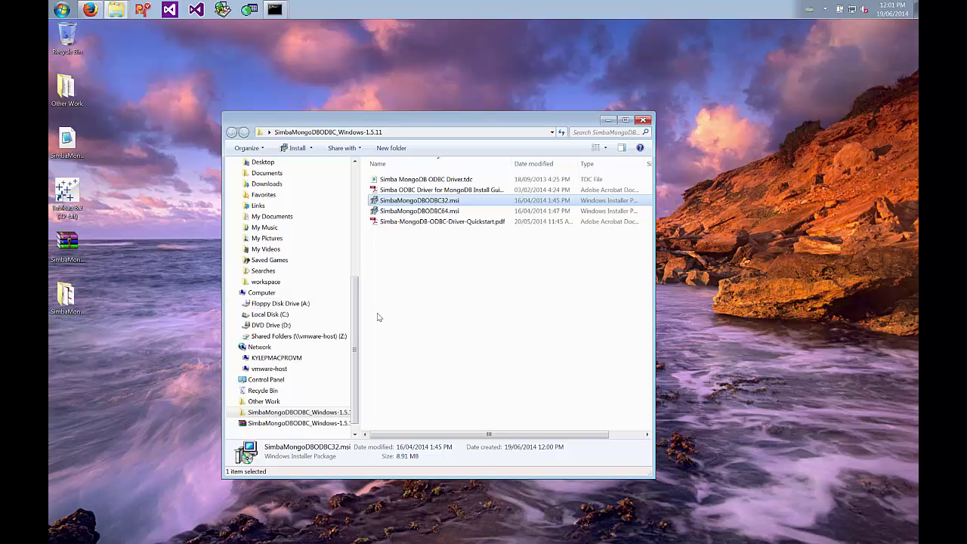
# Open the lib folder of the installed driver under C:\Program Files (x86)\Simba MongoDB ODBC Driver
pyautogui.click(64, 142)
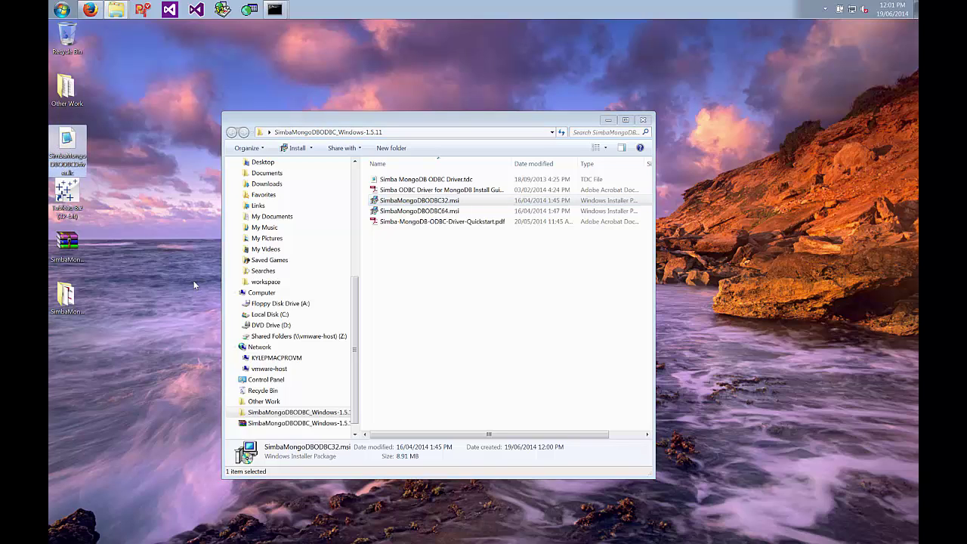
pyautogui.click(280, 321)
pyautogui.click(279, 315)
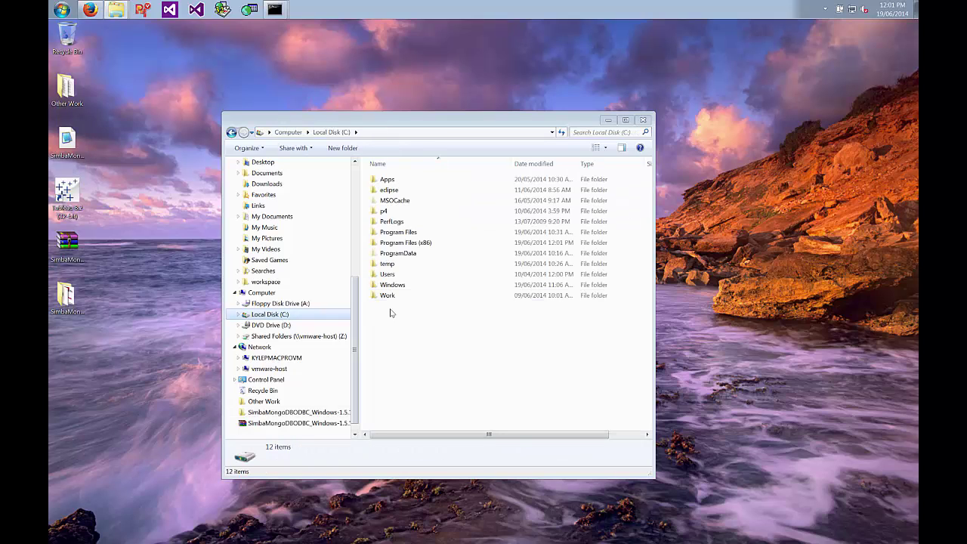
pyautogui.doubleClick(405, 243)
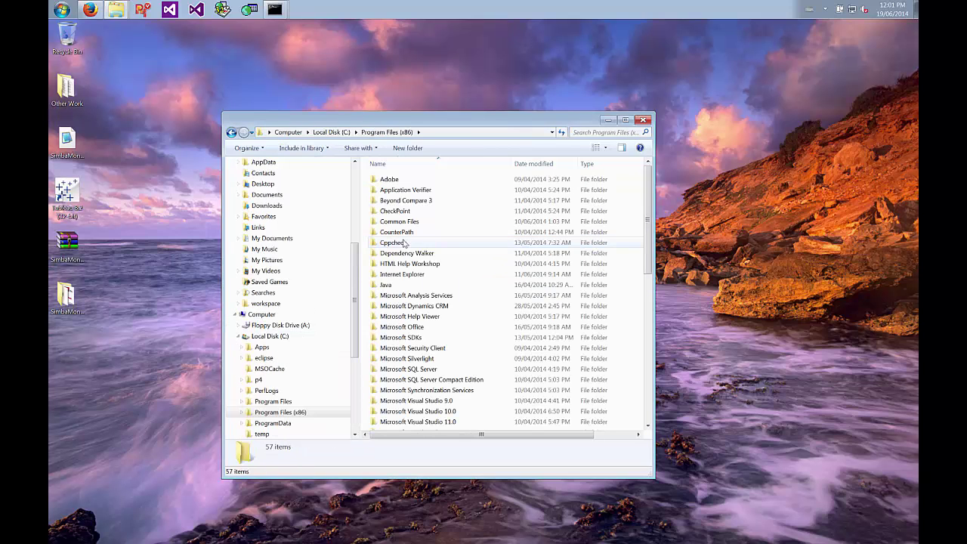
pyautogui.click(414, 317)
pyautogui.scroll(-1, 414, 322)
pyautogui.scroll(-7, 415, 319)
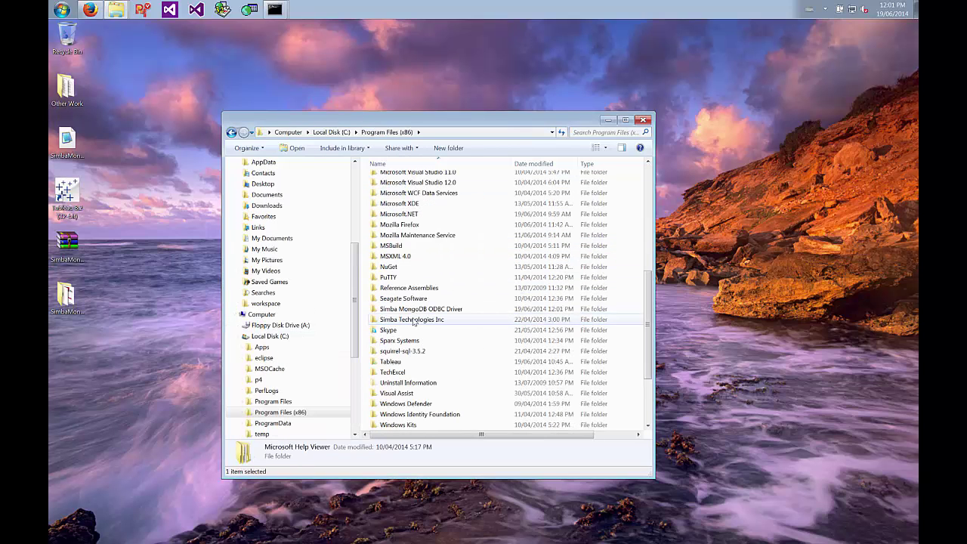
pyautogui.doubleClick(421, 314)
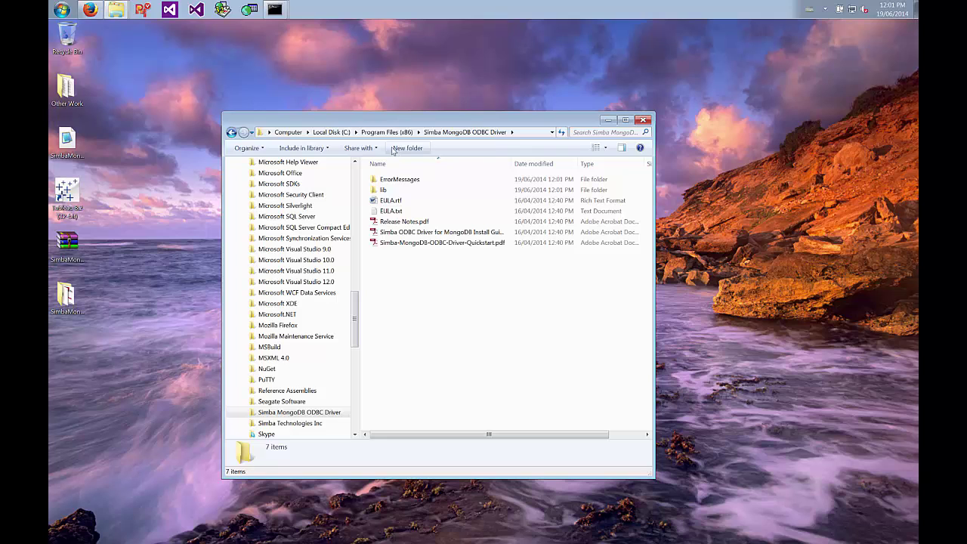
pyautogui.doubleClick(381, 189)
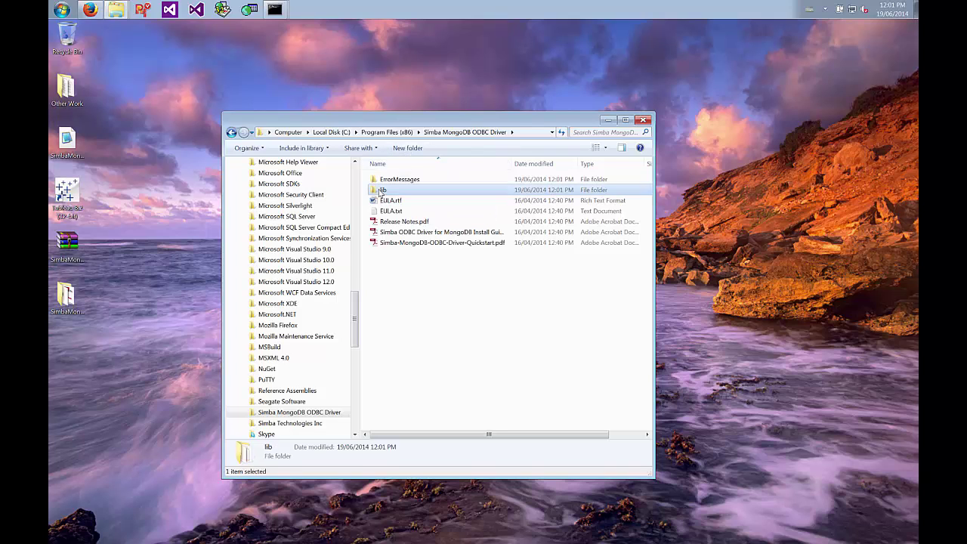
# Paste the copied Simba MongoDB ODBC Driver.tdc into lib and add the desktop license file SimbaMongoDBODBCDriver.lic, granting administrator permission for both
pyautogui.hotkey('ctrl', 'v')
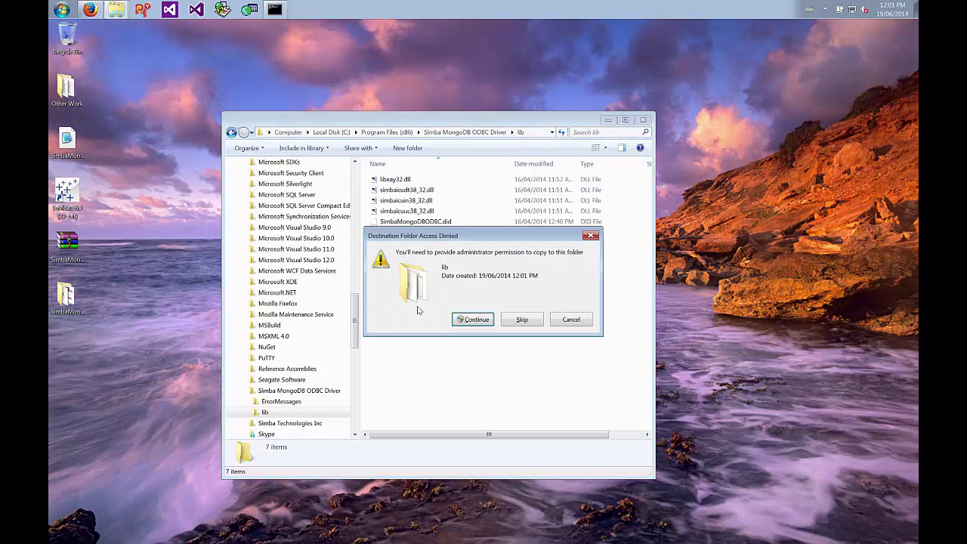
pyautogui.click(457, 318)
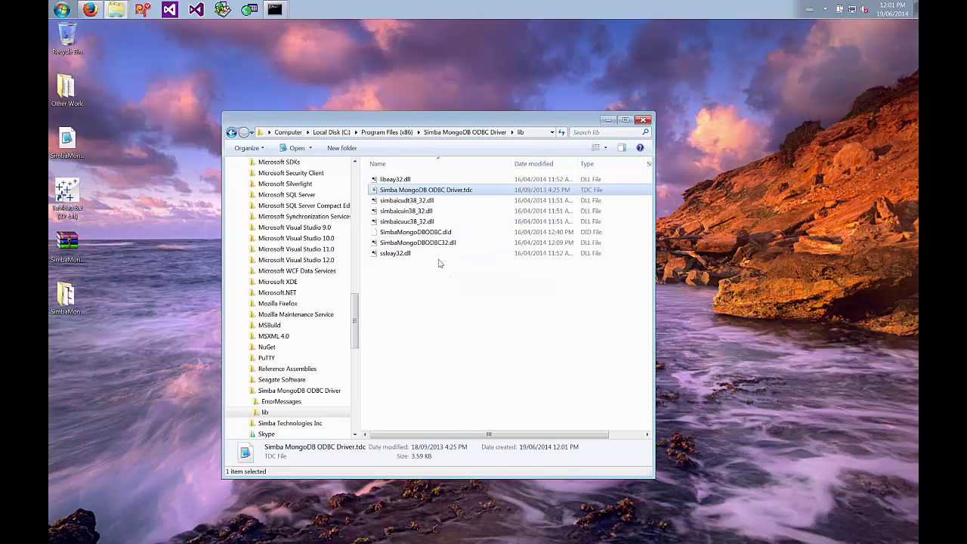
pyautogui.moveTo(66, 140); pyautogui.dragTo(436, 295)
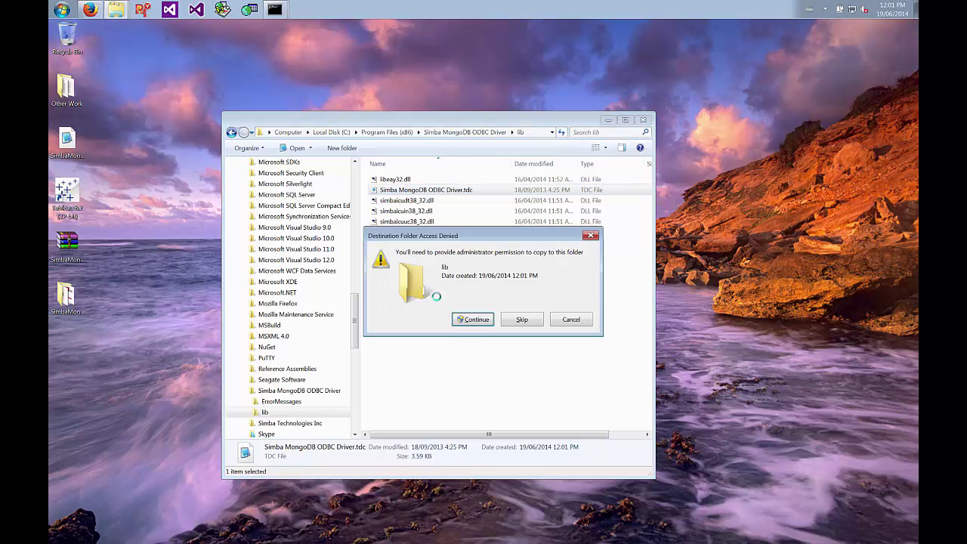
pyautogui.click(465, 318)
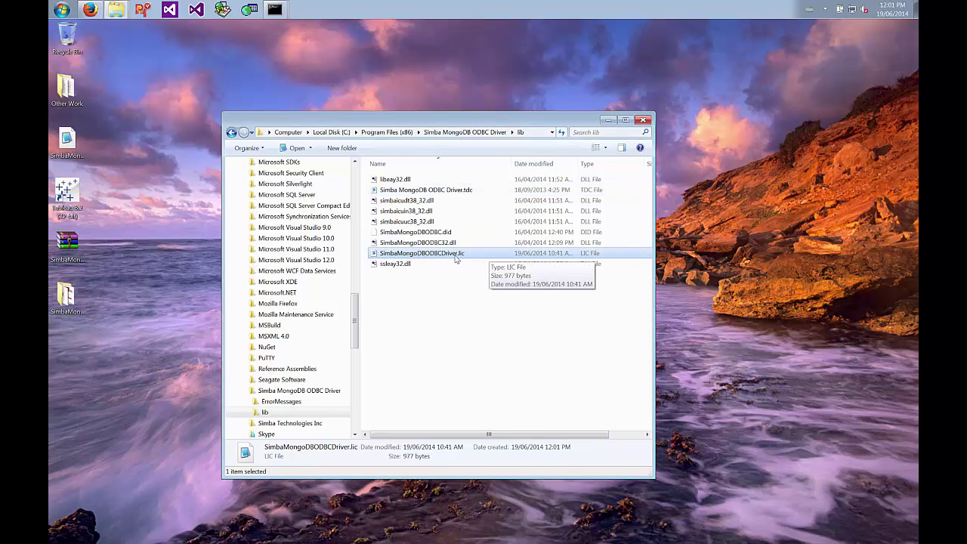
pyautogui.click(440, 320)
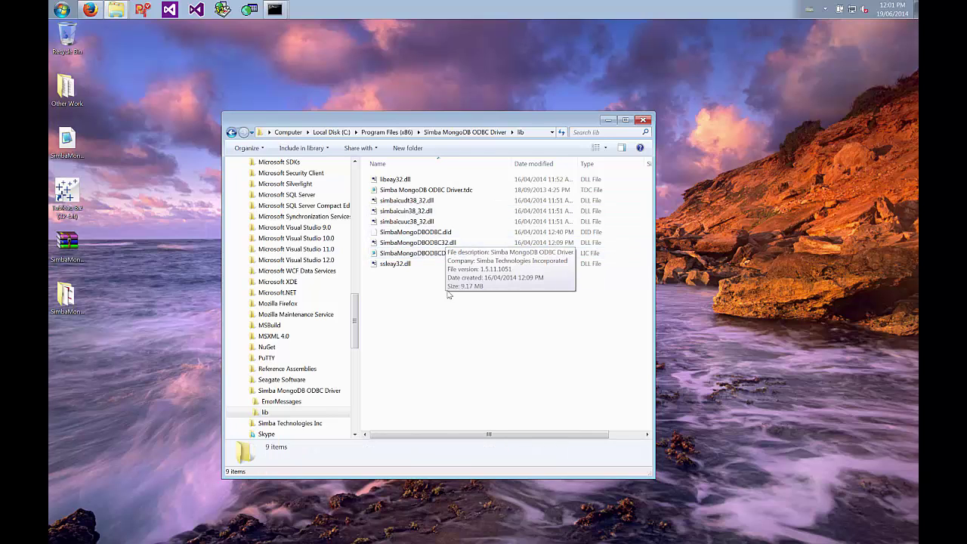
# Minimize the folder window and start the 32-bit ODBC Administrator supplied with Simba MongoDB ODBC Driver 1.5
pyautogui.click(605, 121)
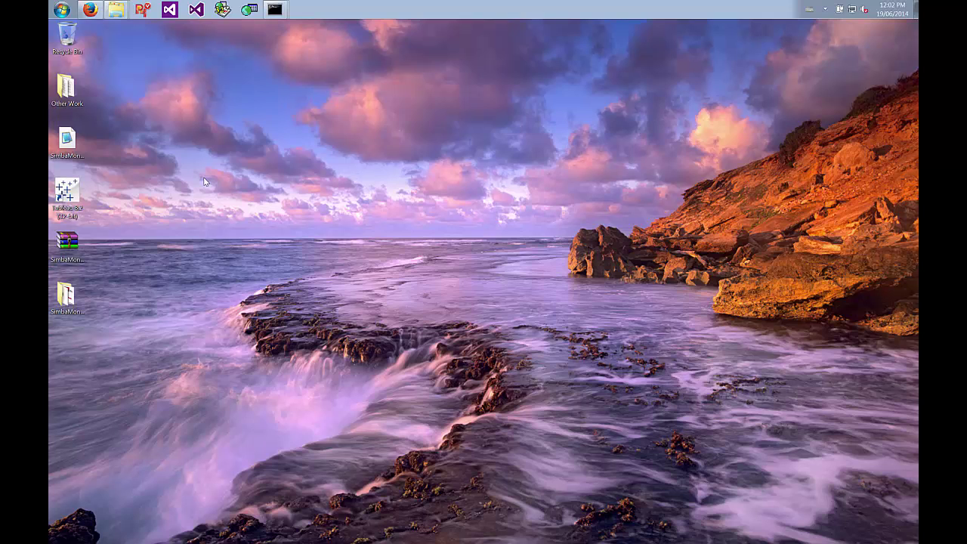
pyautogui.click(61, 9)
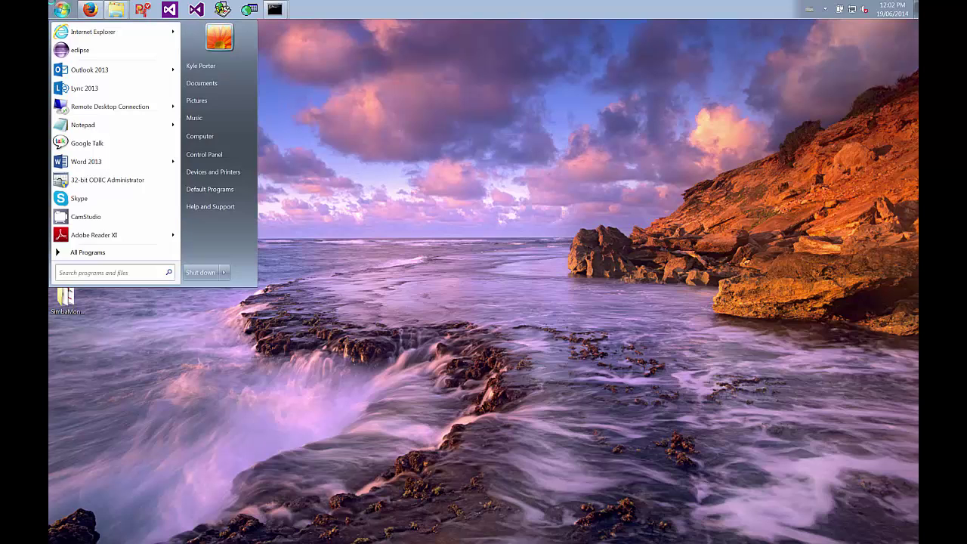
pyautogui.click(102, 252)
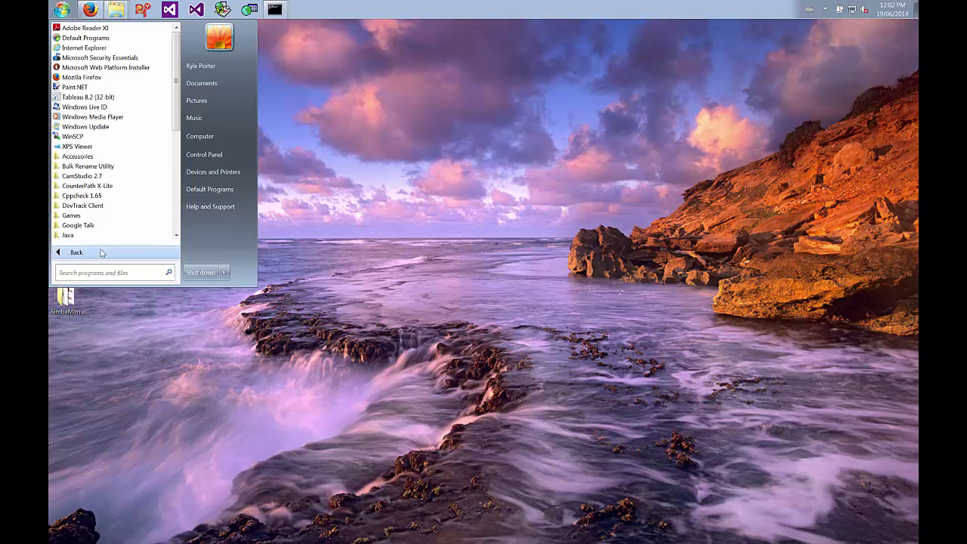
pyautogui.scroll(-7, 108, 225)
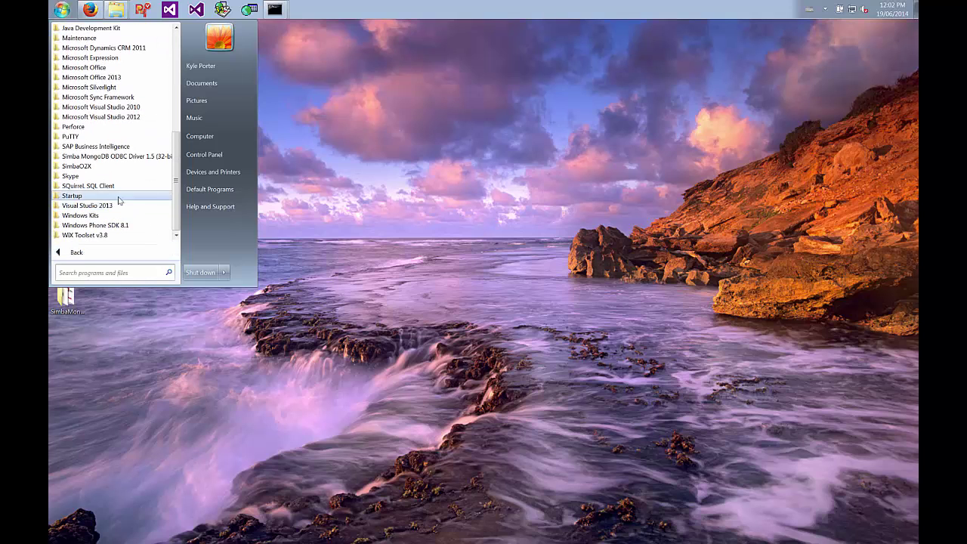
pyautogui.click(128, 157)
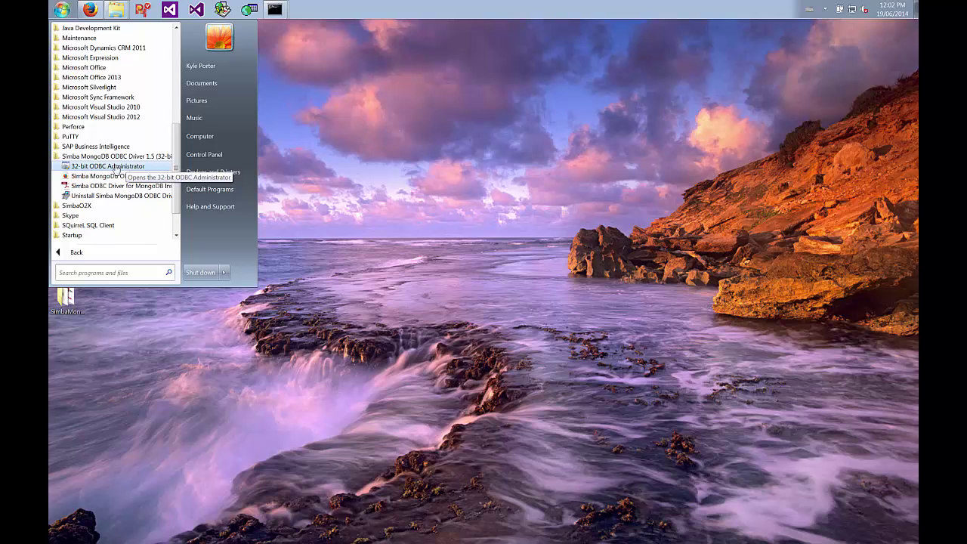
pyautogui.click(115, 167)
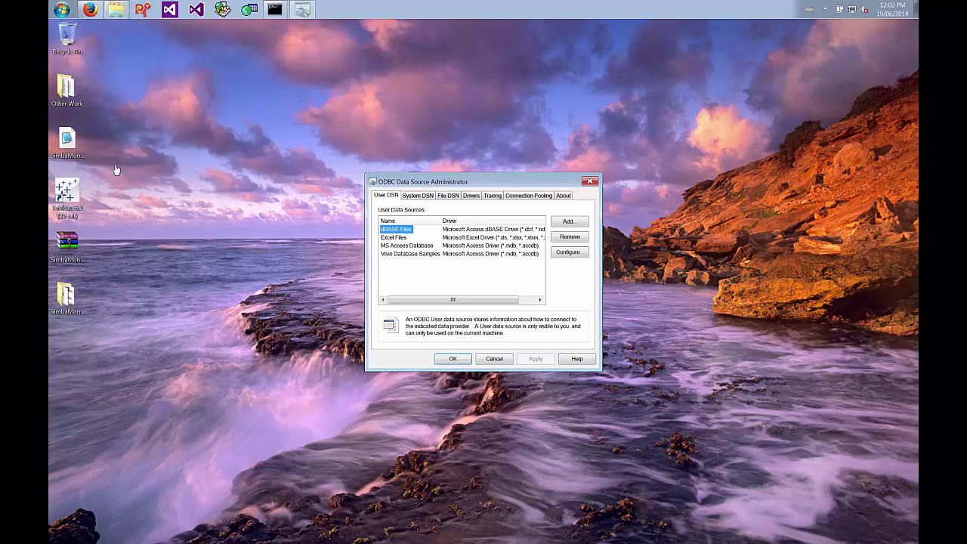
# Configure the system data source Sample Simba MongoDB DSN with host 127.0.0.1, database tpch and an empty username
pyautogui.click(418, 197)
pyautogui.click(417, 232)
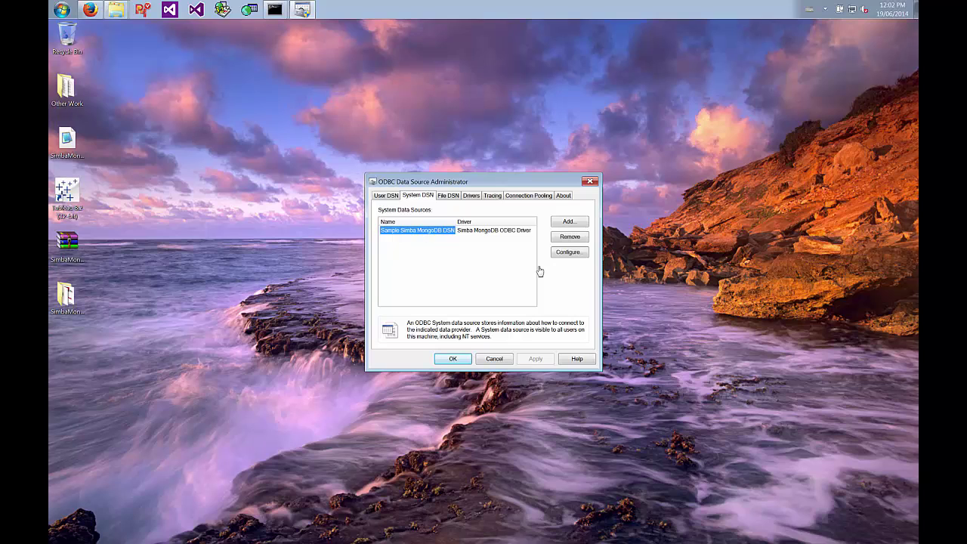
pyautogui.click(578, 255)
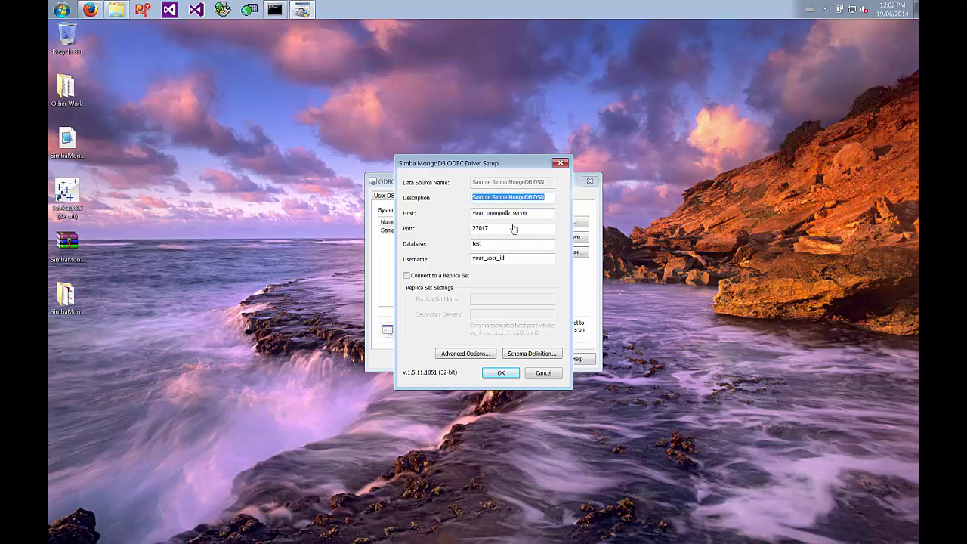
pyautogui.press('Tab')
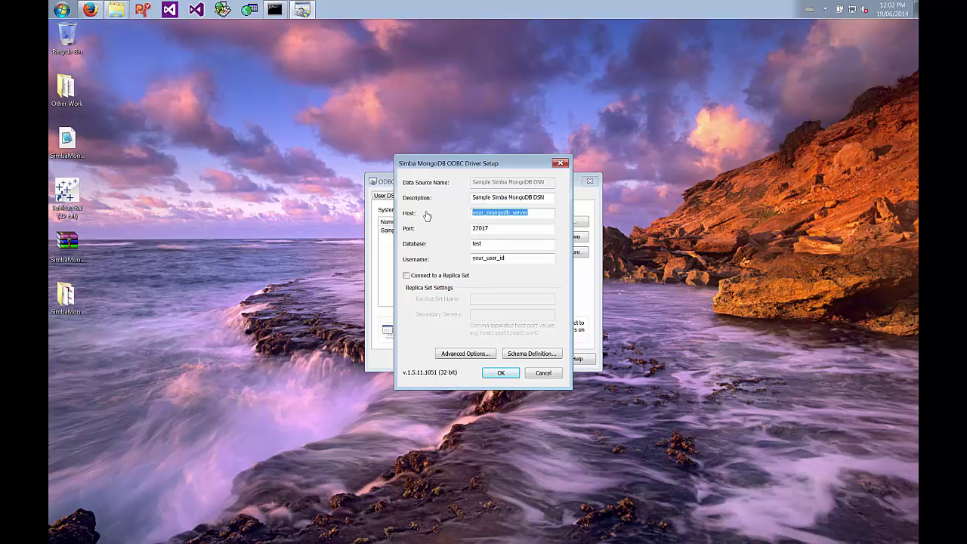
pyautogui.write('127.0.0.1')
pyautogui.press('Tab')
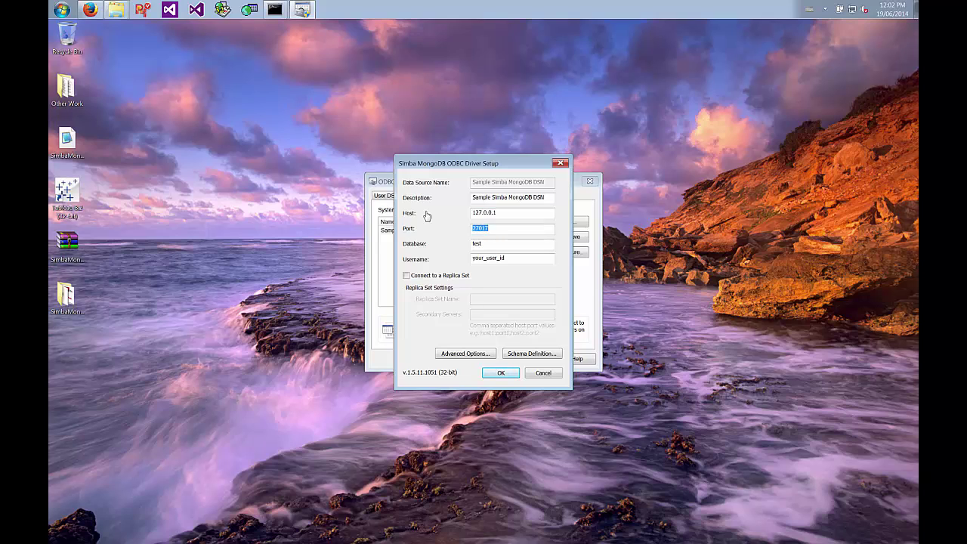
pyautogui.press('Tab')
pyautogui.write('tpc')
pyautogui.press('Tab')
pyautogui.press('BackSpace')
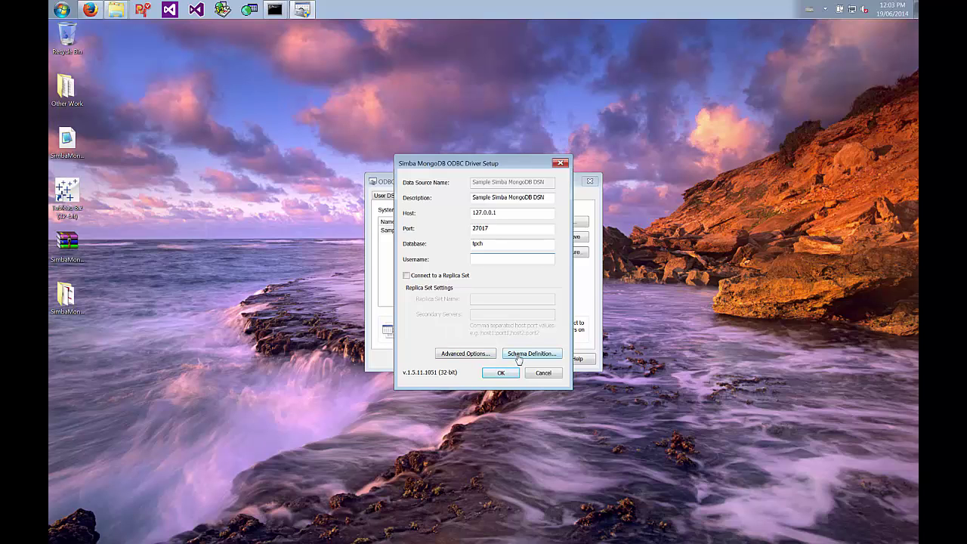
# Open the data source's schema definition, display the parts table and choose SQL_VARCHAR as the brand column's type
pyautogui.click(518, 355)
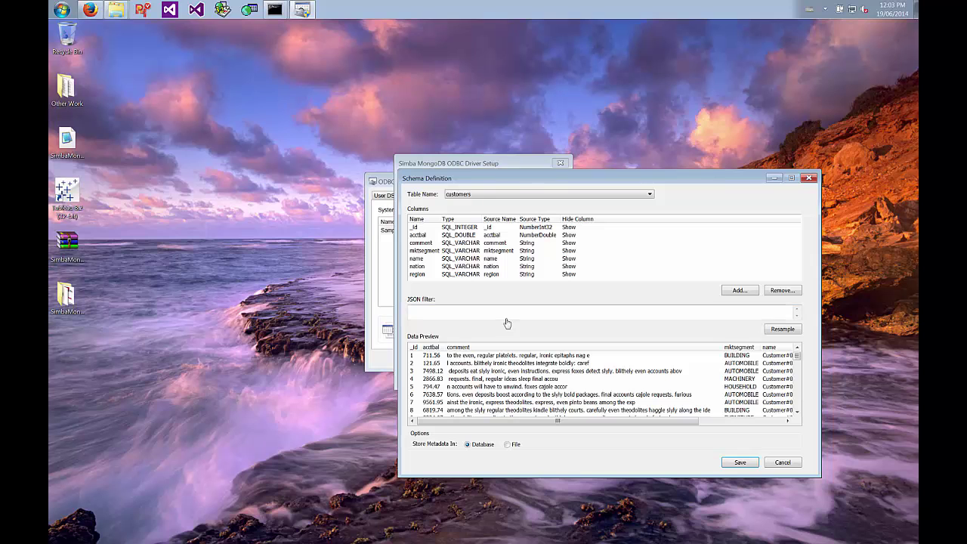
pyautogui.moveTo(515, 185); pyautogui.dragTo(385, 118)
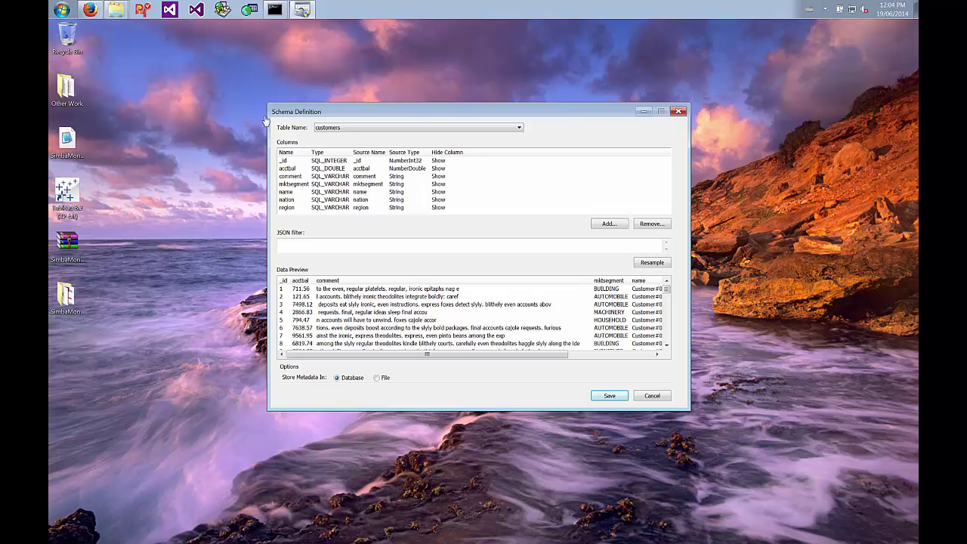
pyautogui.click(346, 130)
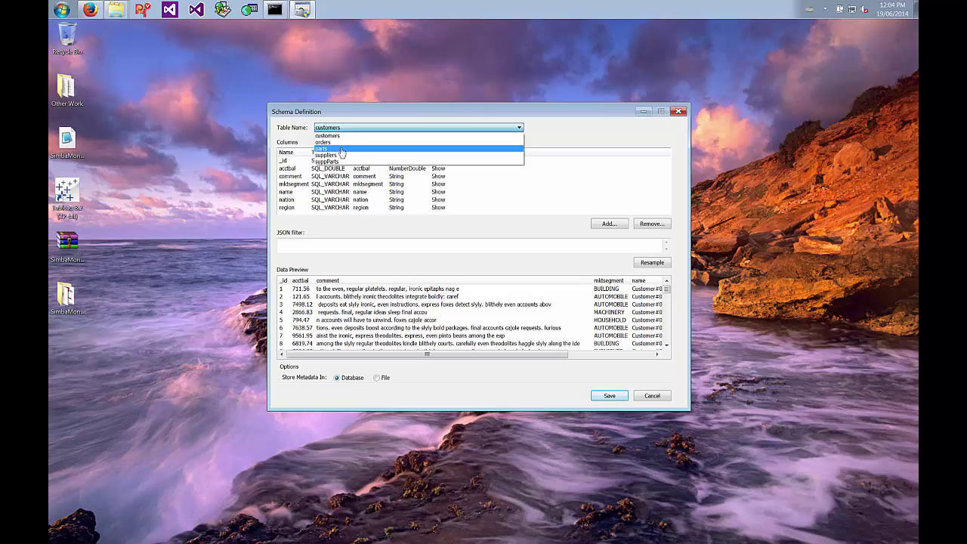
pyautogui.click(342, 149)
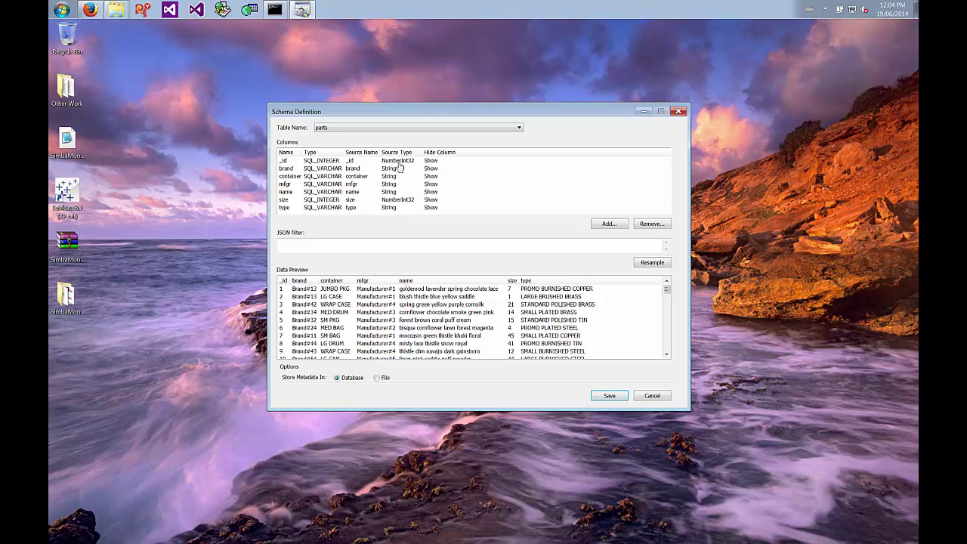
pyautogui.click(338, 169)
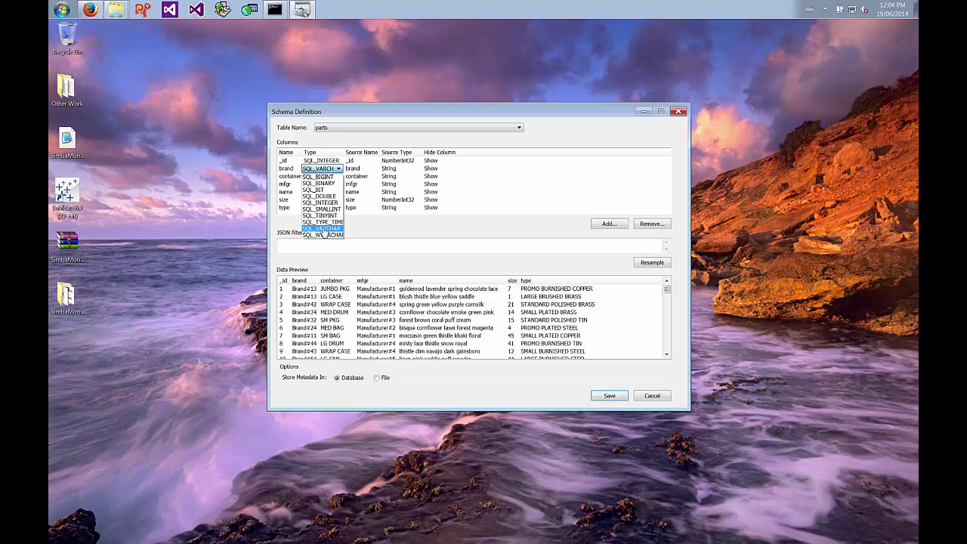
pyautogui.click(322, 228)
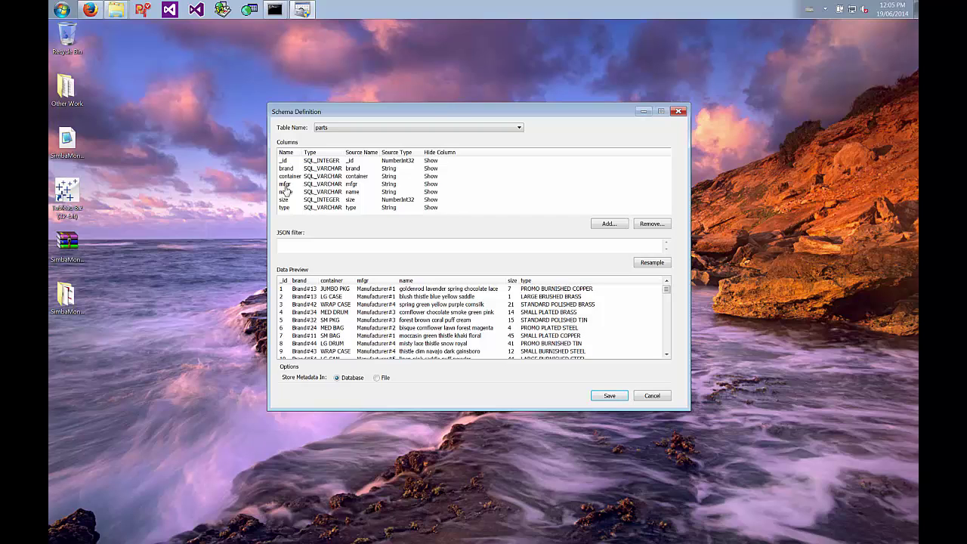
# Hide the brand column of the parts table and set it back to Show
pyautogui.click(437, 168)
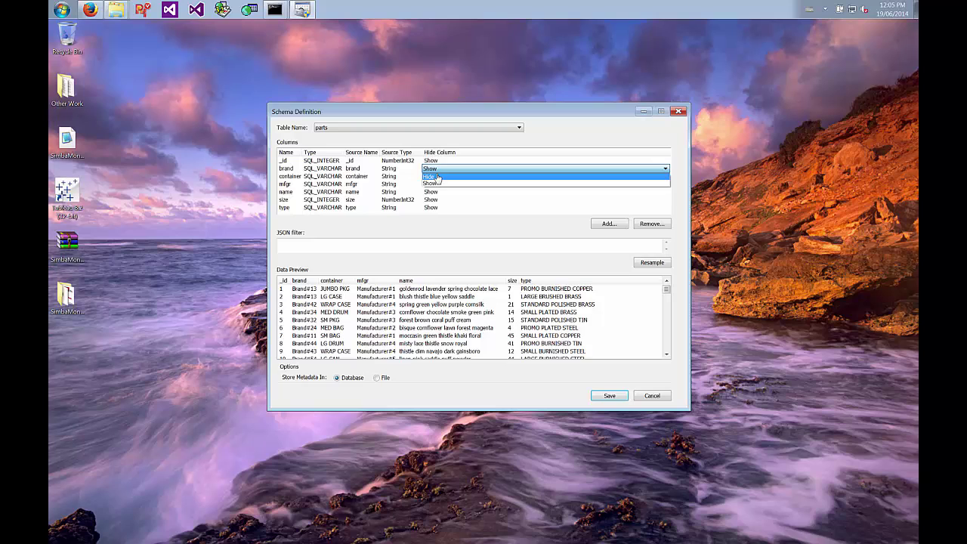
pyautogui.click(437, 177)
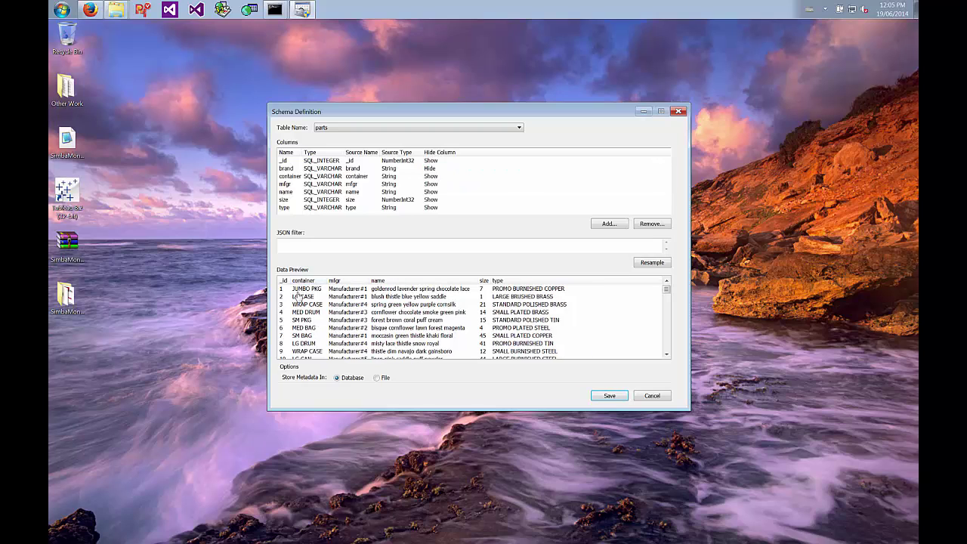
pyautogui.click(446, 170)
pyautogui.click(442, 184)
pyautogui.click(473, 245)
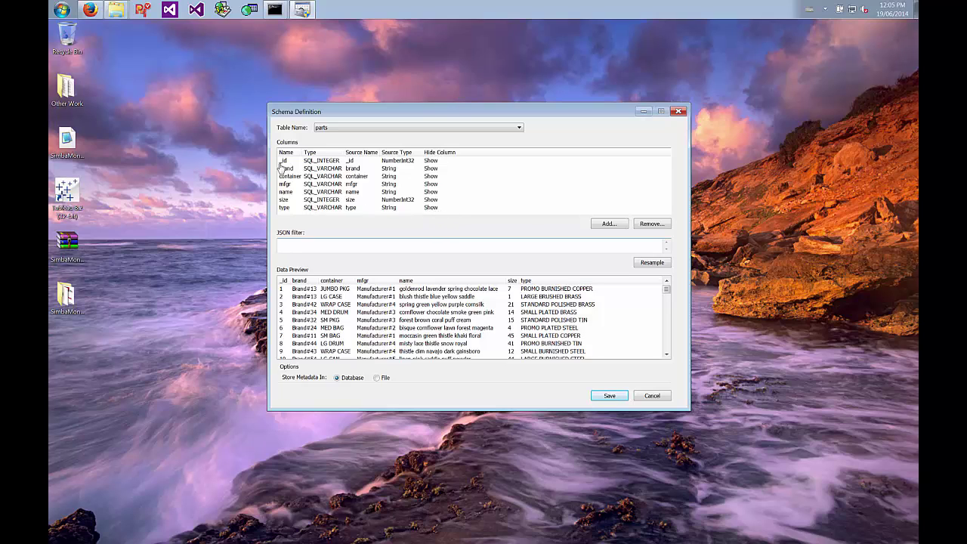
# Save the schema definition, writing all column metadata to the database, and accept the driver setup
pyautogui.click(609, 395)
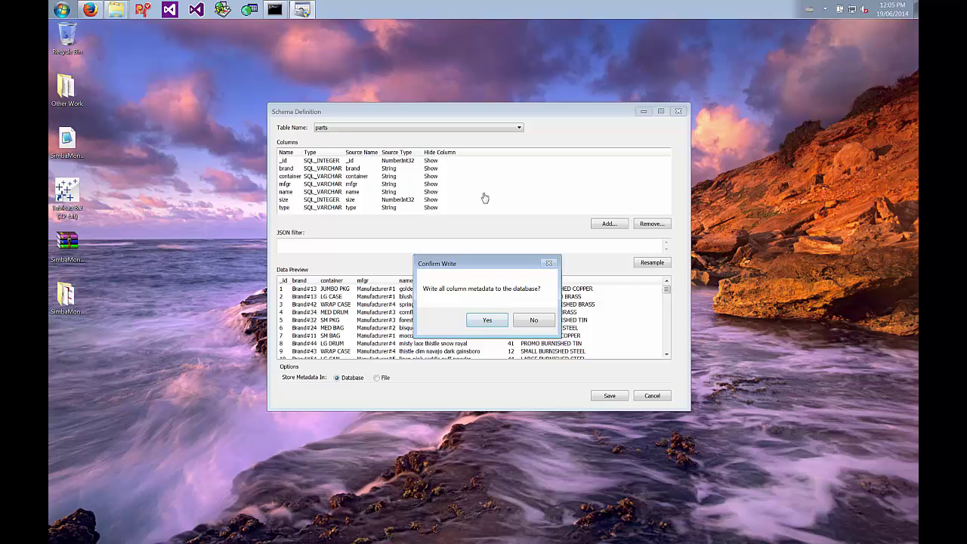
pyautogui.click(488, 326)
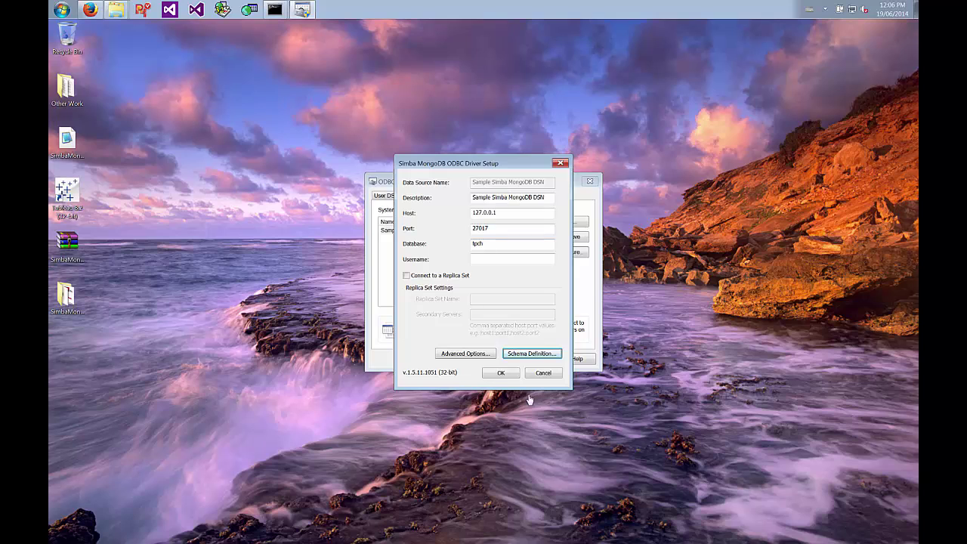
pyautogui.click(508, 375)
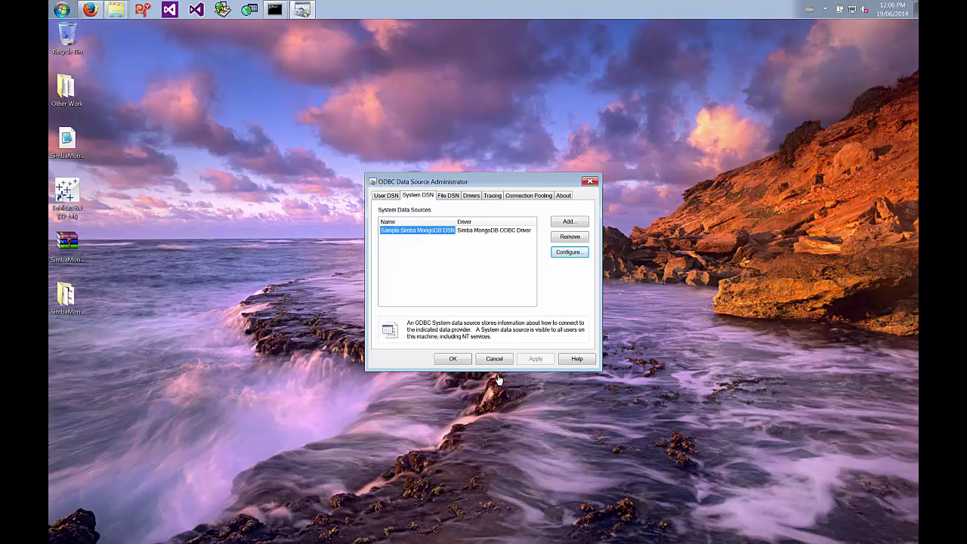
# Copy Simba MongoDB ODBC Driver.tdc from the SimbaMongoDBODBC_Windows-1.5.11 desktop folder into Documents\My Tableau Repository\Datasources
pyautogui.click(57, 301)
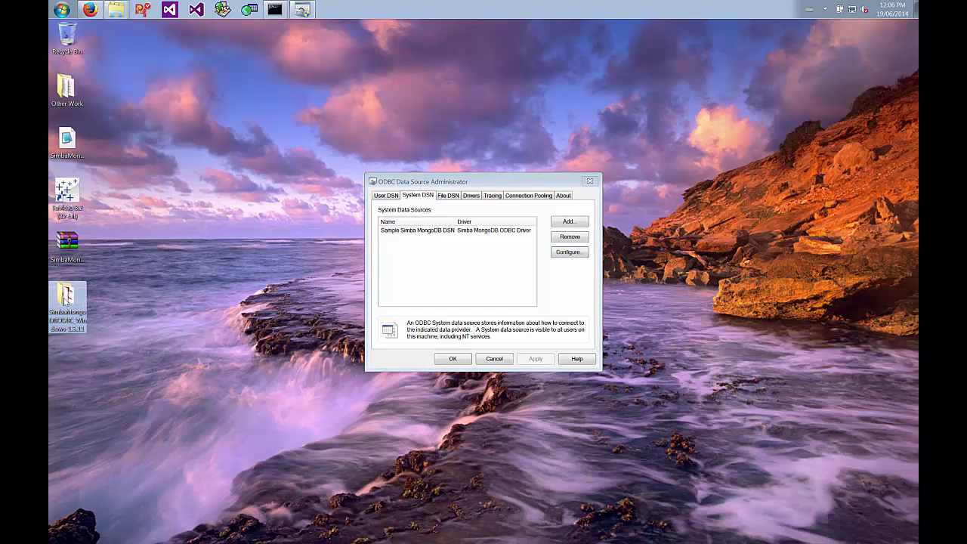
pyautogui.doubleClick(65, 299)
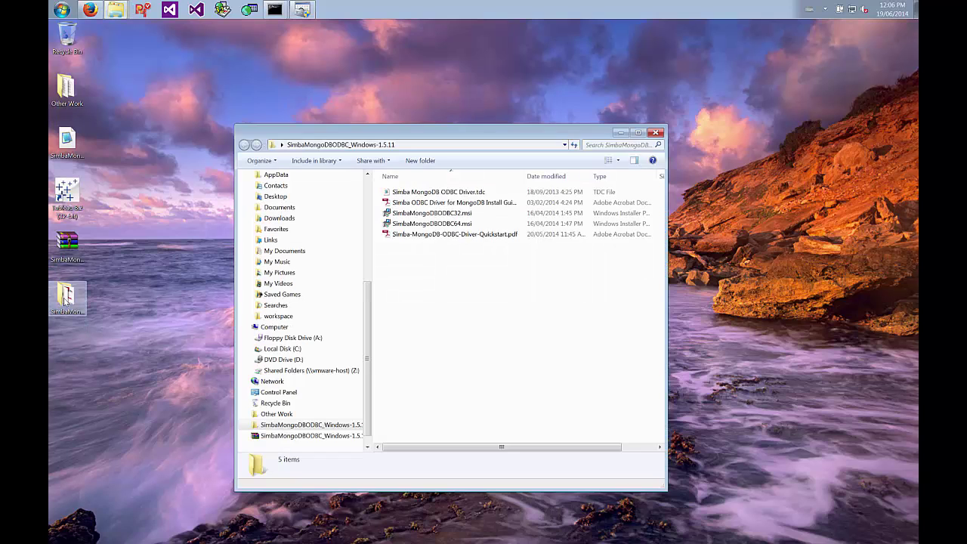
pyautogui.click(420, 193)
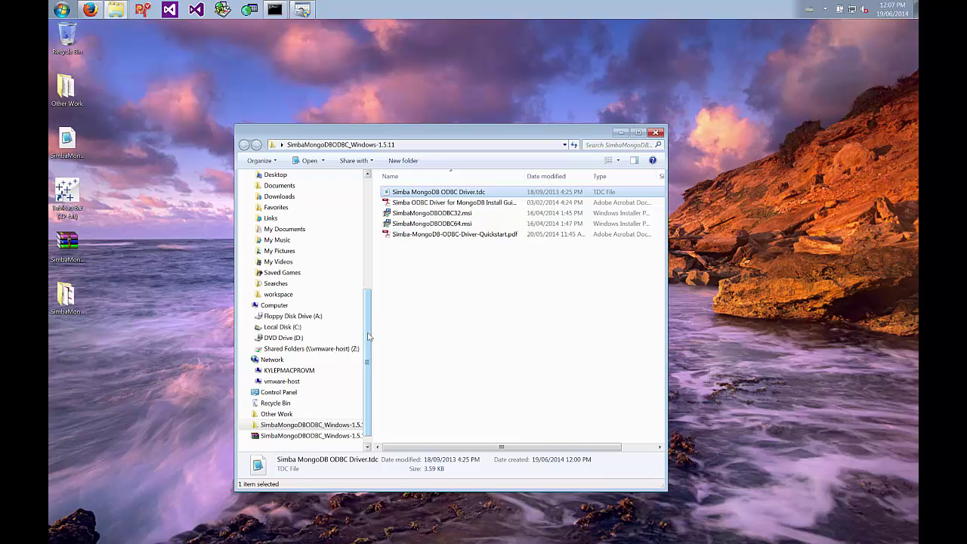
pyautogui.moveTo(370, 337); pyautogui.dragTo(373, 225)
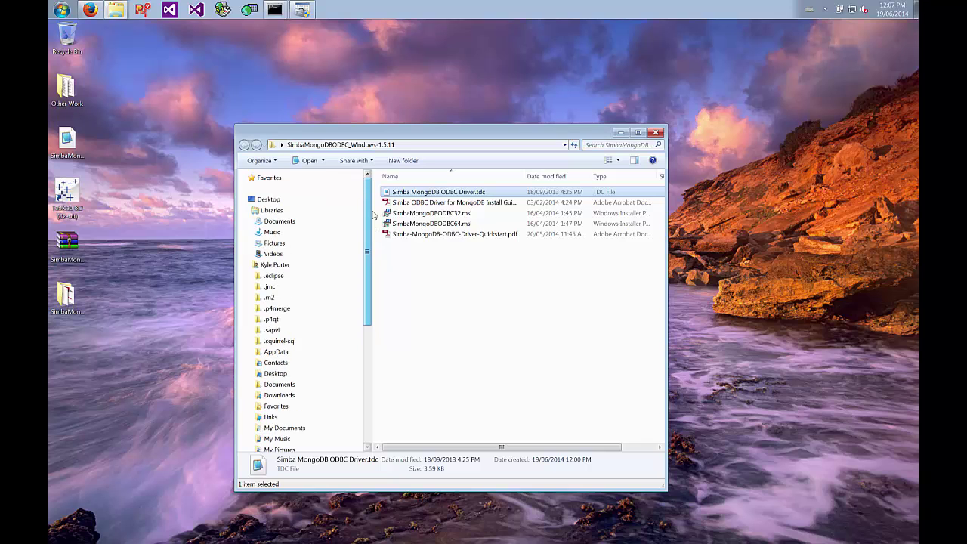
pyautogui.click(275, 221)
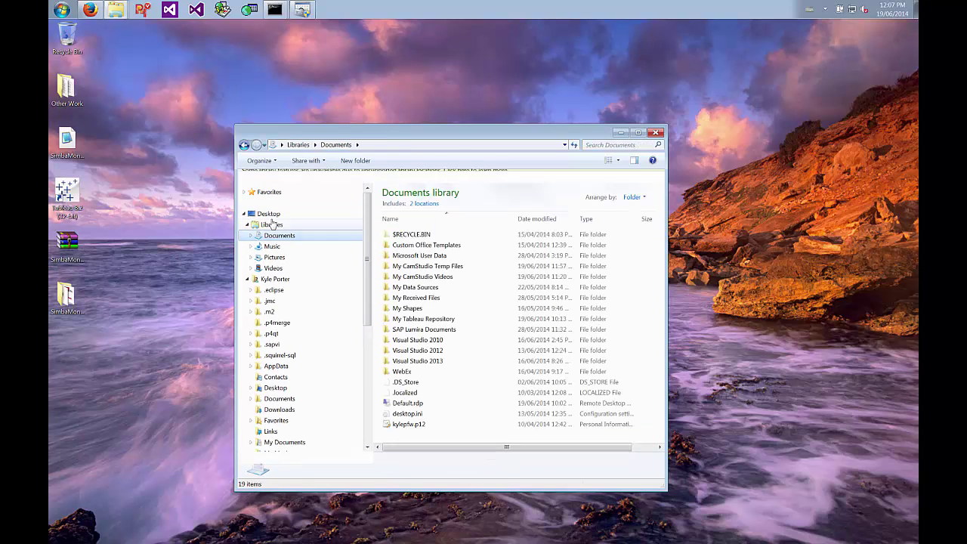
pyautogui.doubleClick(436, 318)
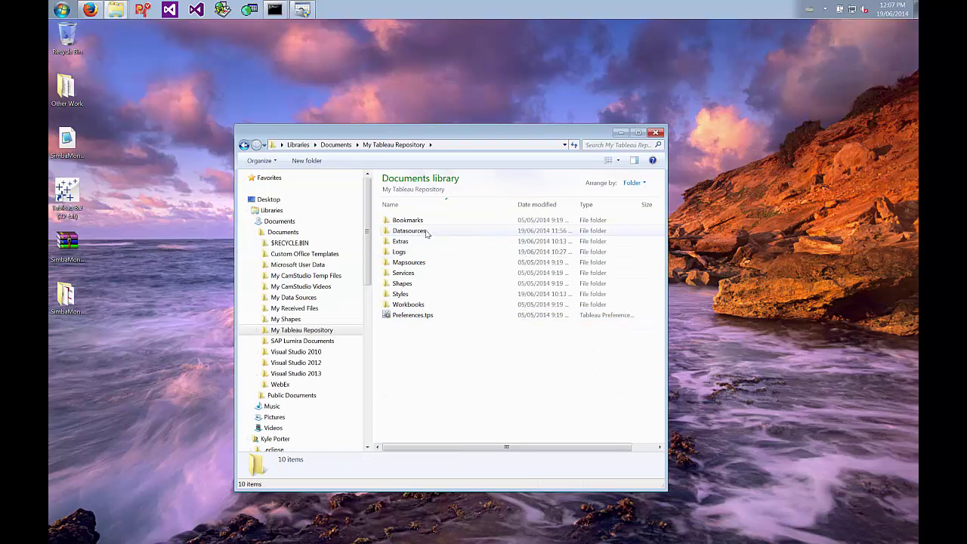
pyautogui.doubleClick(425, 232)
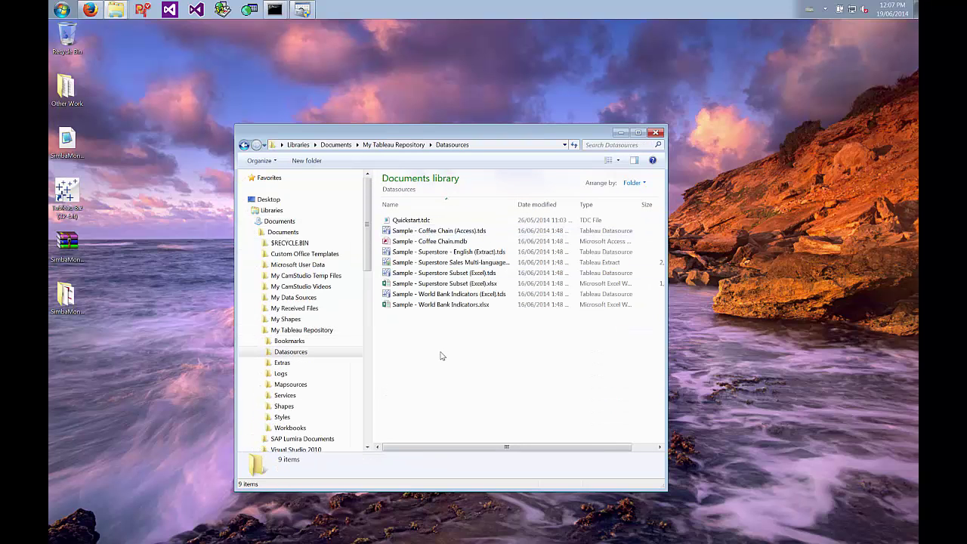
pyautogui.hotkey('ctrl', 'v')
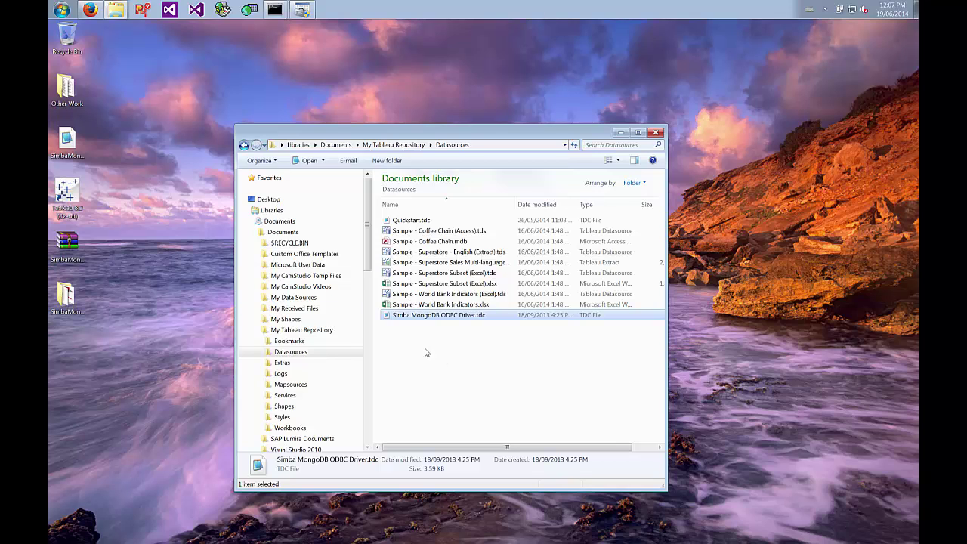
# Launch the 32-bit Tableau Desktop and check its version and edition in the About information
pyautogui.click(66, 195)
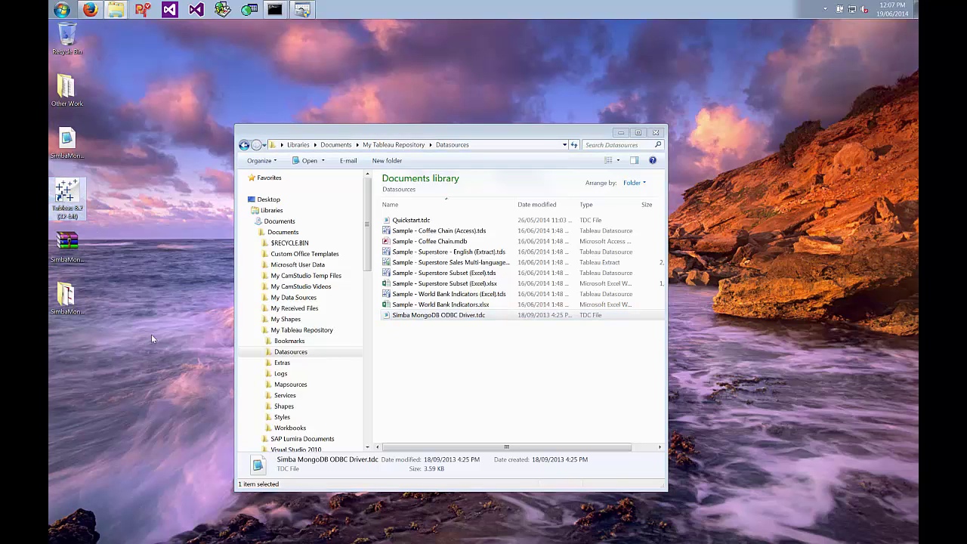
pyautogui.doubleClick(59, 195)
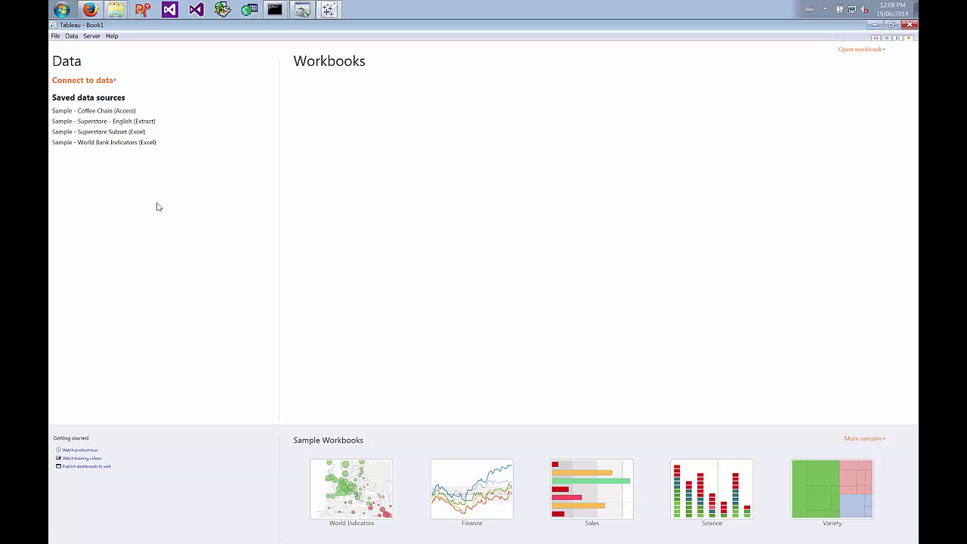
pyautogui.click(112, 37)
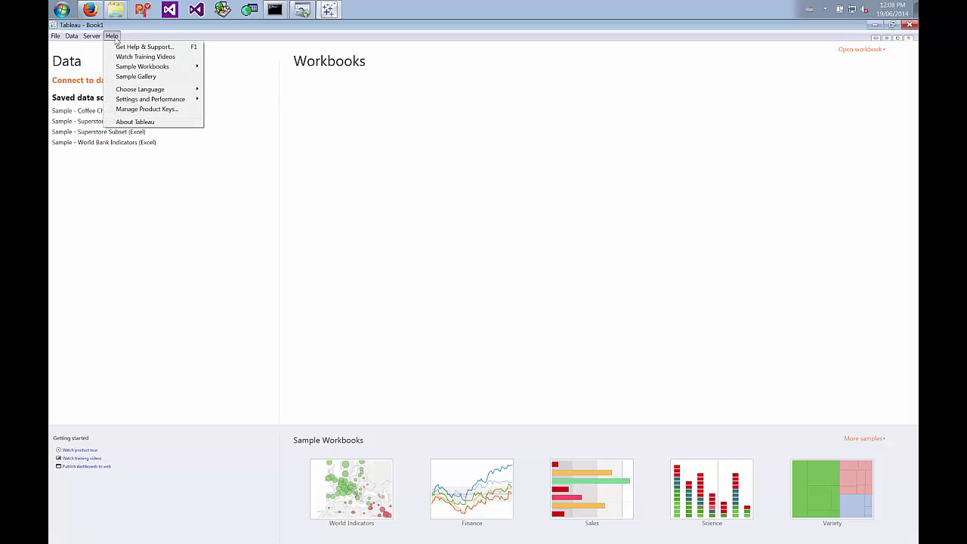
pyautogui.click(138, 124)
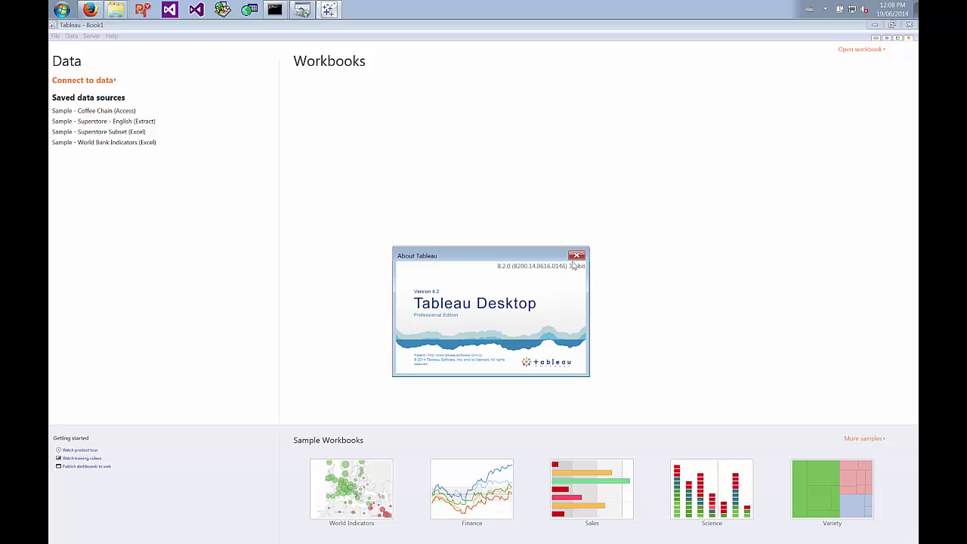
pyautogui.click(577, 255)
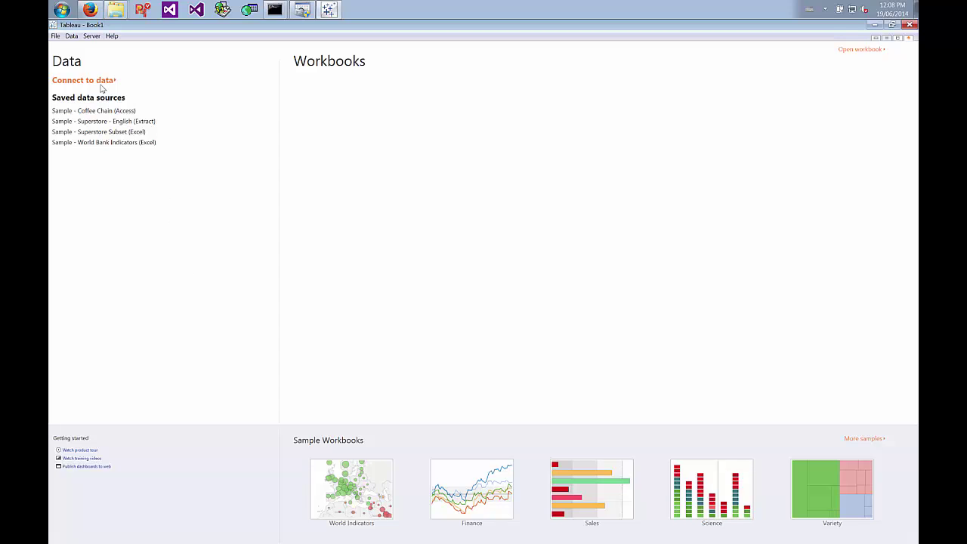
# Connect to data through Other Databases (ODBC) using the Sample Simba MongoDB DSN
pyautogui.click(100, 88)
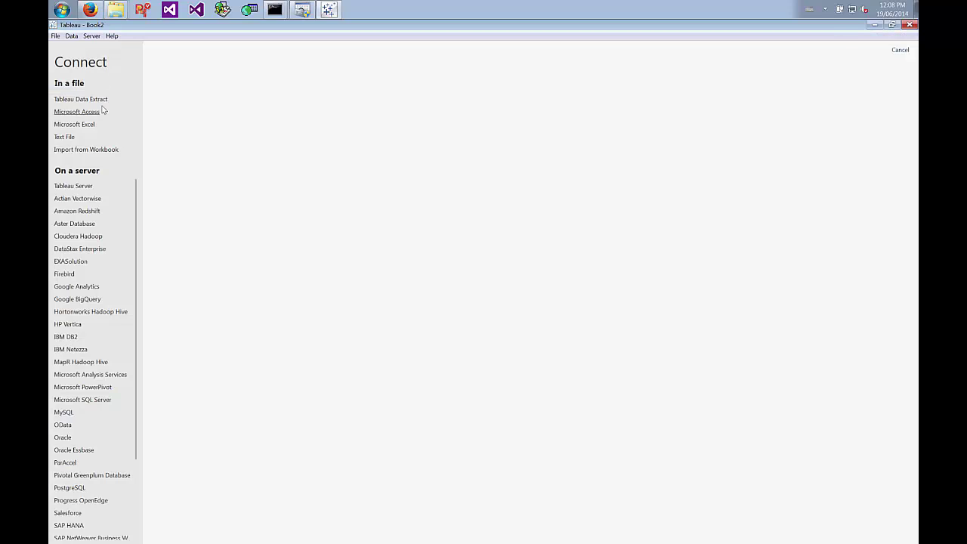
pyautogui.scroll(-2, 98, 423)
pyautogui.scroll(-1, 100, 423)
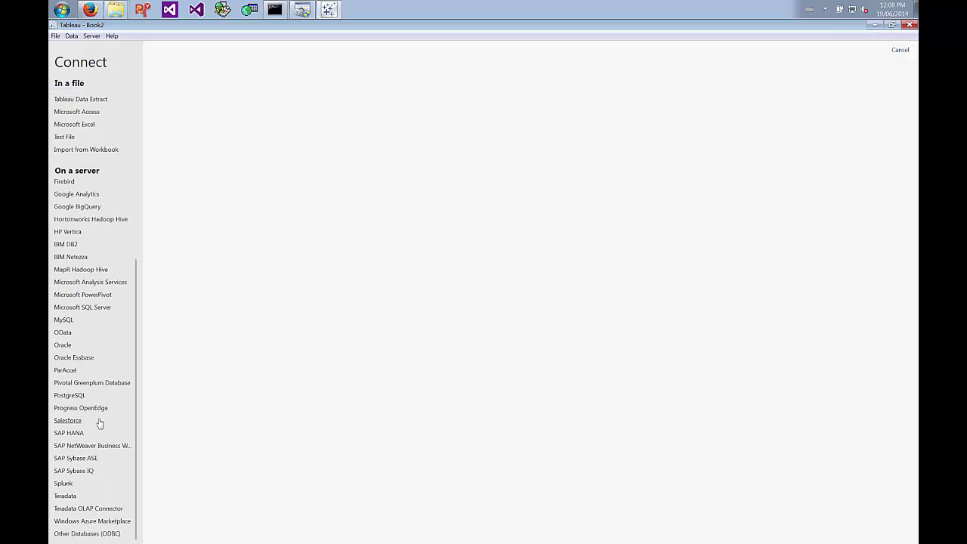
pyautogui.click(102, 534)
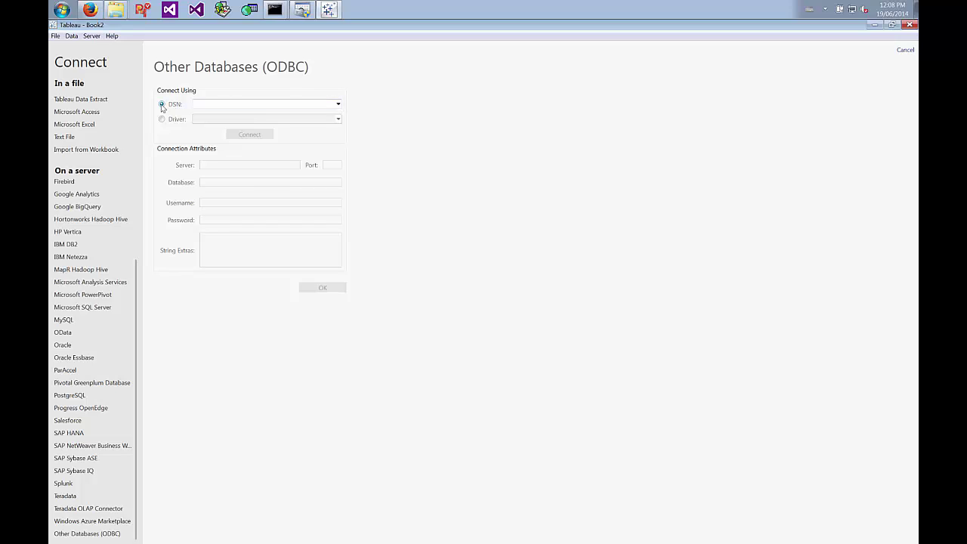
pyautogui.click(337, 104)
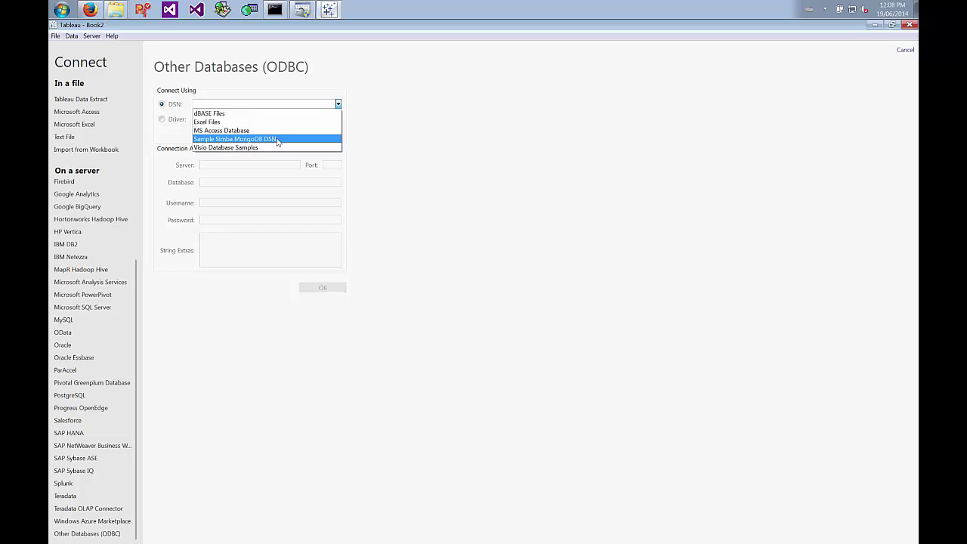
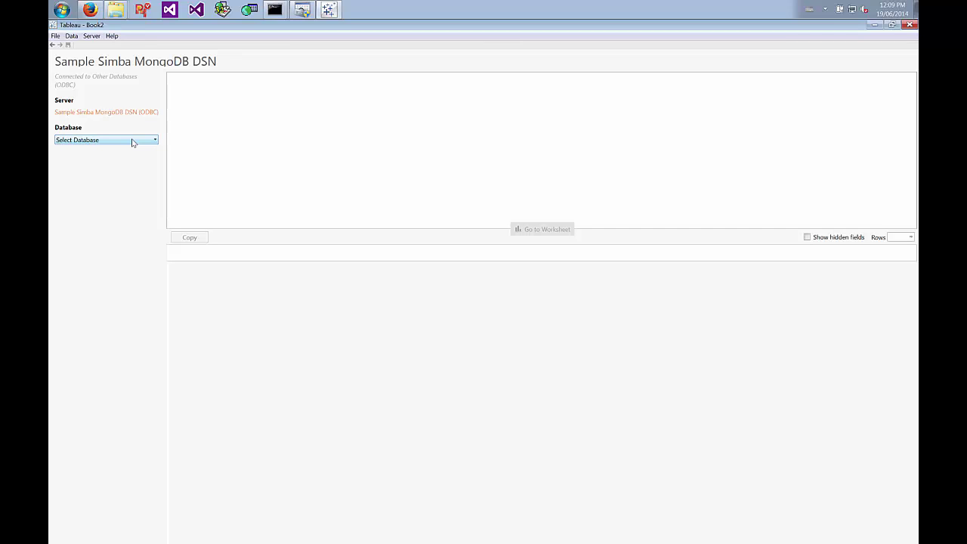
# Add the parts table from the tpch database to the data source and update its data preview
pyautogui.click(132, 142)
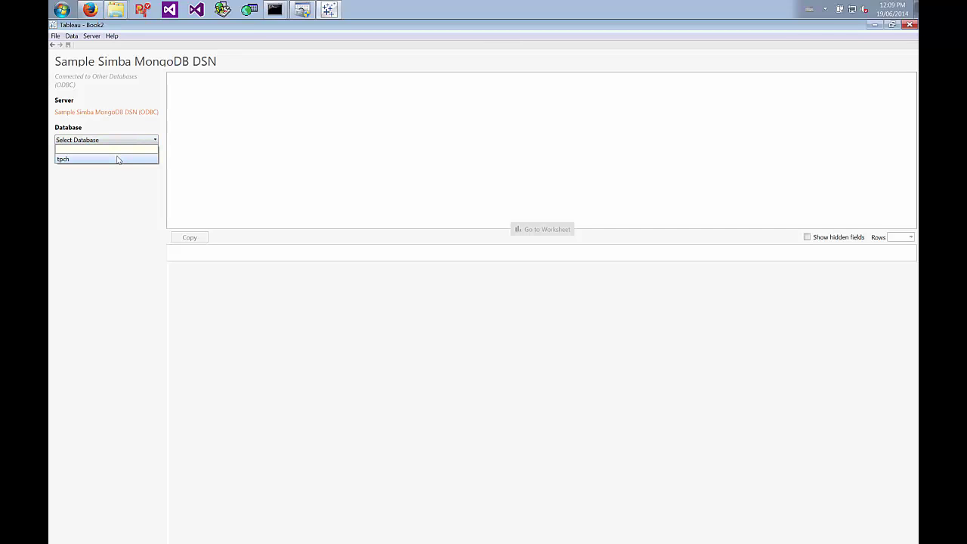
pyautogui.click(118, 159)
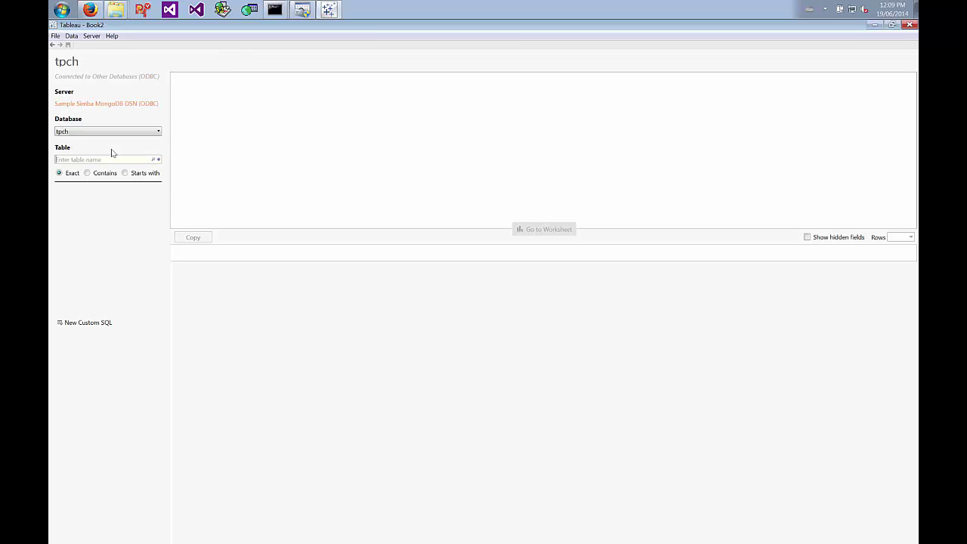
pyautogui.click(153, 159)
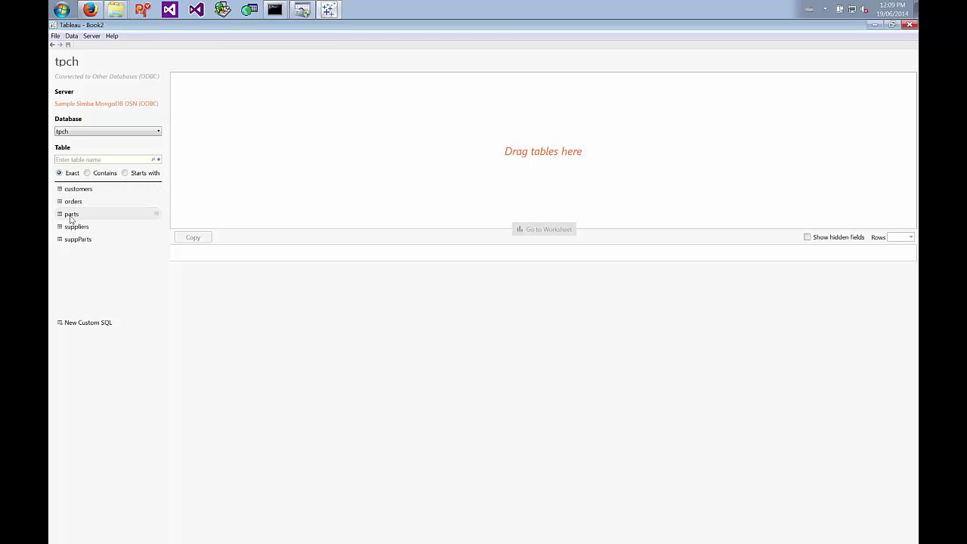
pyautogui.moveTo(70, 218); pyautogui.dragTo(257, 133)
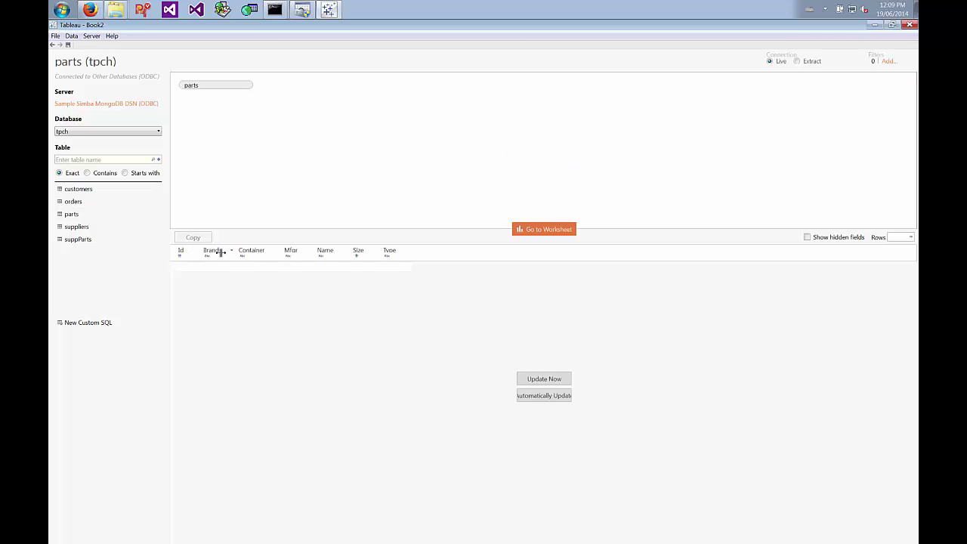
pyautogui.click(561, 380)
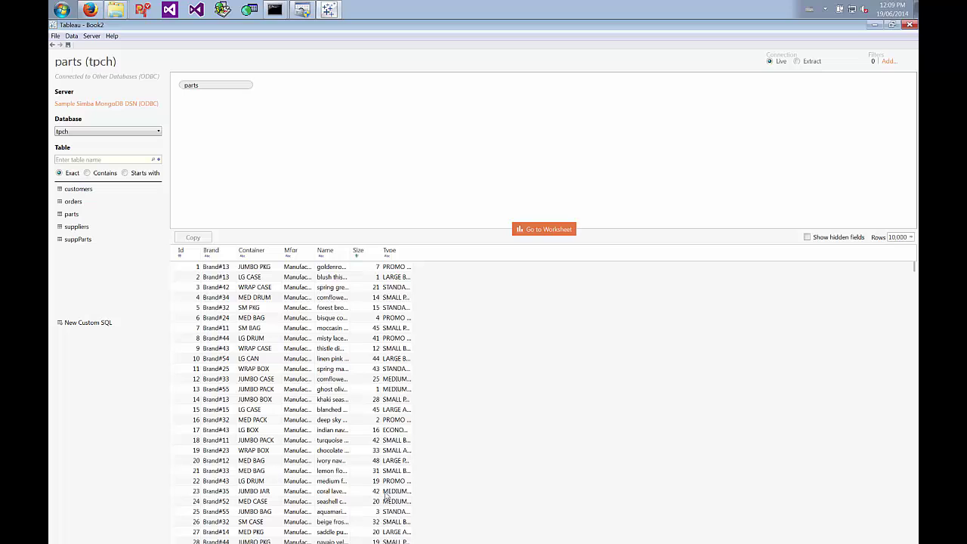
# Build a worksheet crosstab of summed Size with Type on rows and Mfgr on columns
pyautogui.click(562, 230)
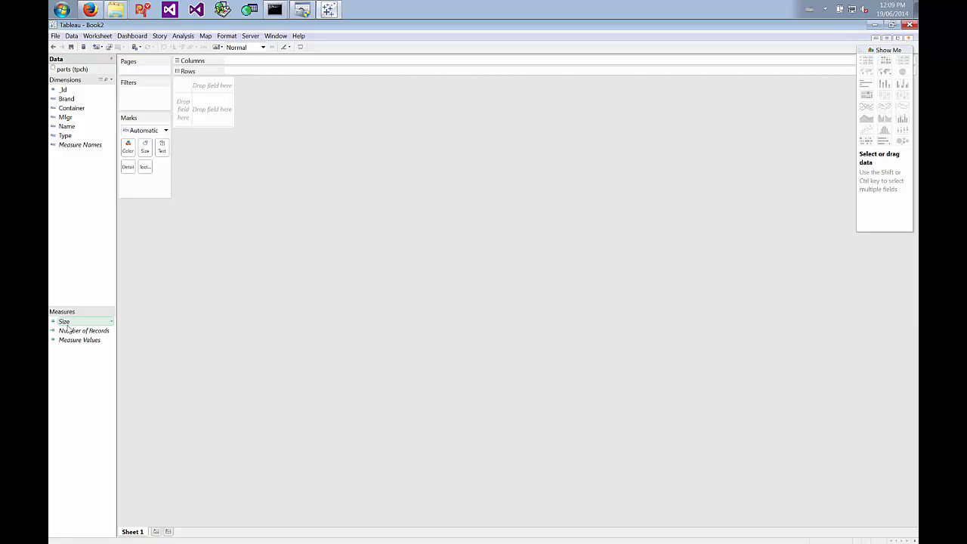
pyautogui.moveTo(67, 326); pyautogui.dragTo(207, 111)
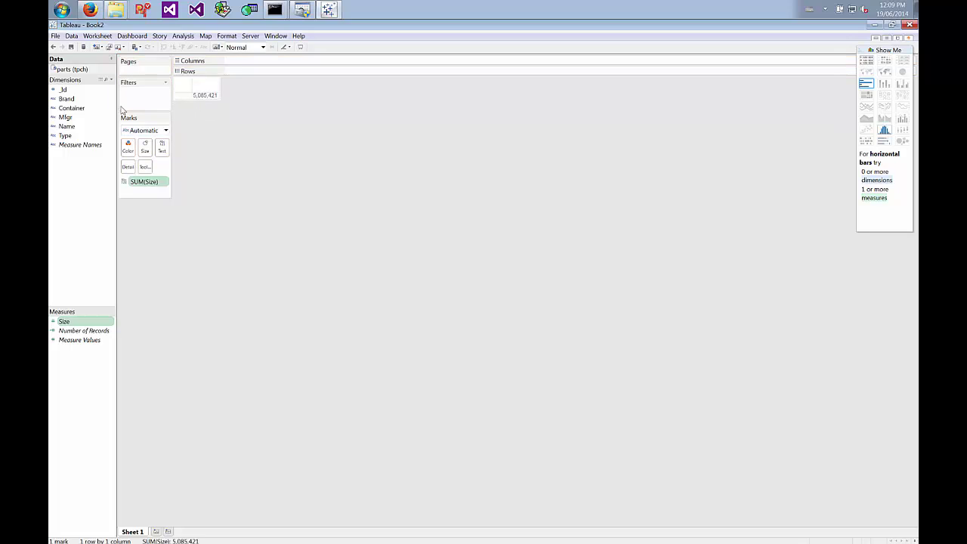
pyautogui.moveTo(69, 135); pyautogui.dragTo(181, 101)
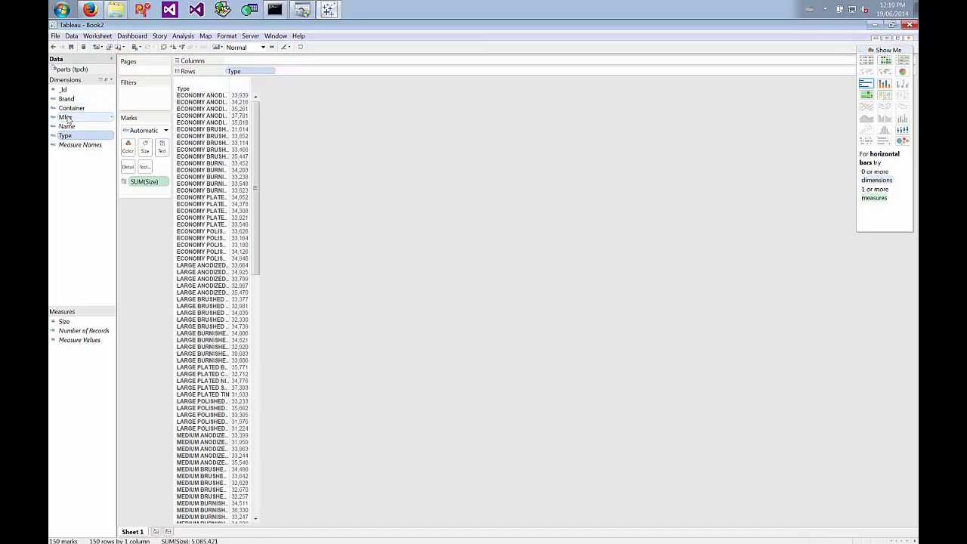
pyautogui.moveTo(68, 118); pyautogui.dragTo(238, 84)
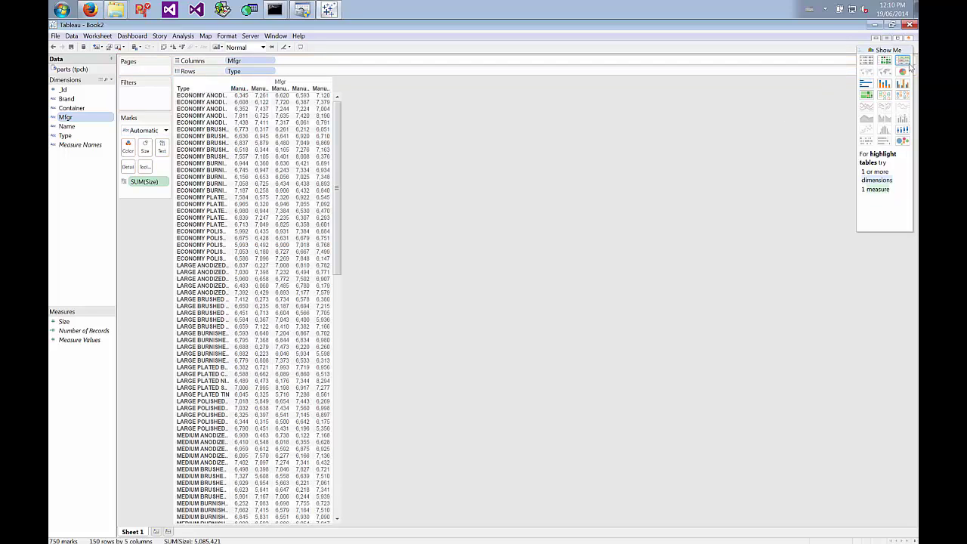
# Convert the crosstab into a highlight table with Type on columns and Mfgr on rows, and inspect the LARGE ANODIZED part types
pyautogui.click(866, 94)
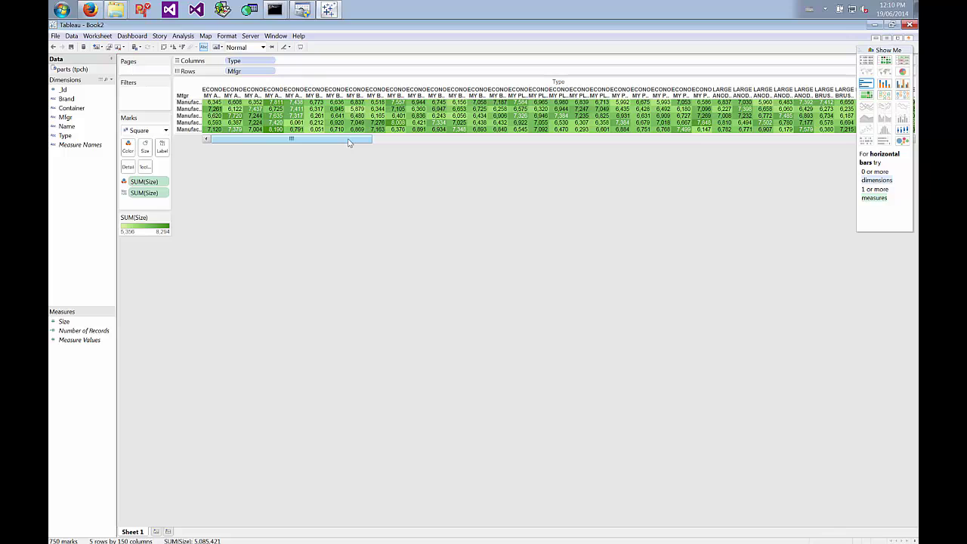
pyautogui.moveTo(349, 143); pyautogui.dragTo(451, 143)
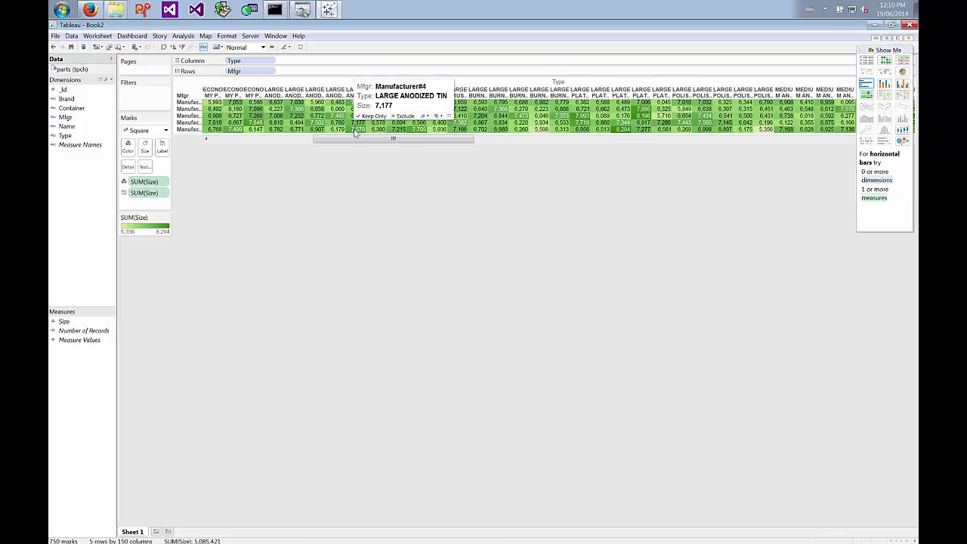
pyautogui.moveTo(355, 133)
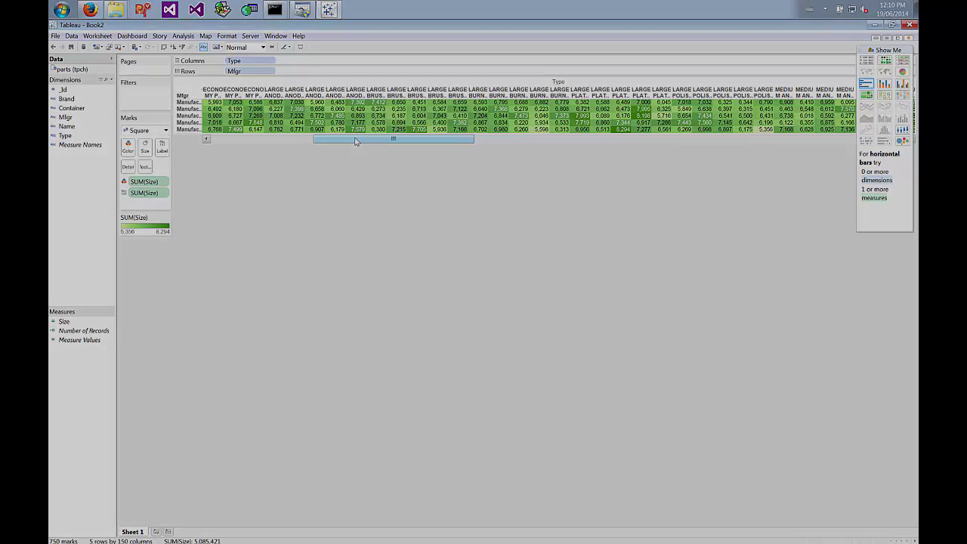